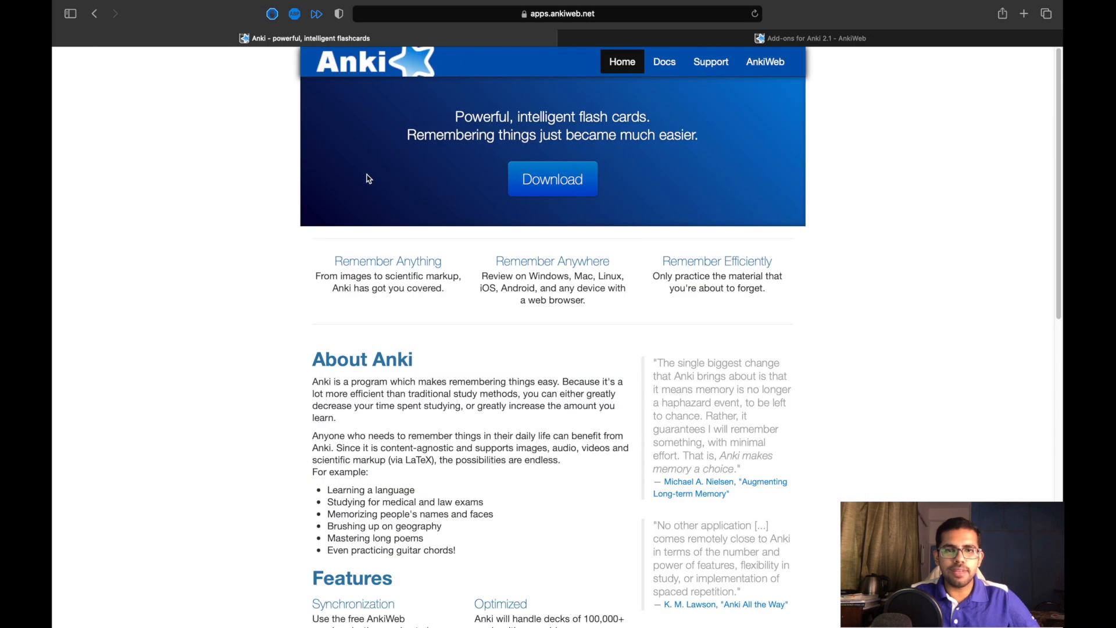
Step: Look through the Anki home page down to the Download Anki section
{"action": "scroll", "coordinate": [496, 418], "scroll_direction": "down", "scroll_amount": 3}
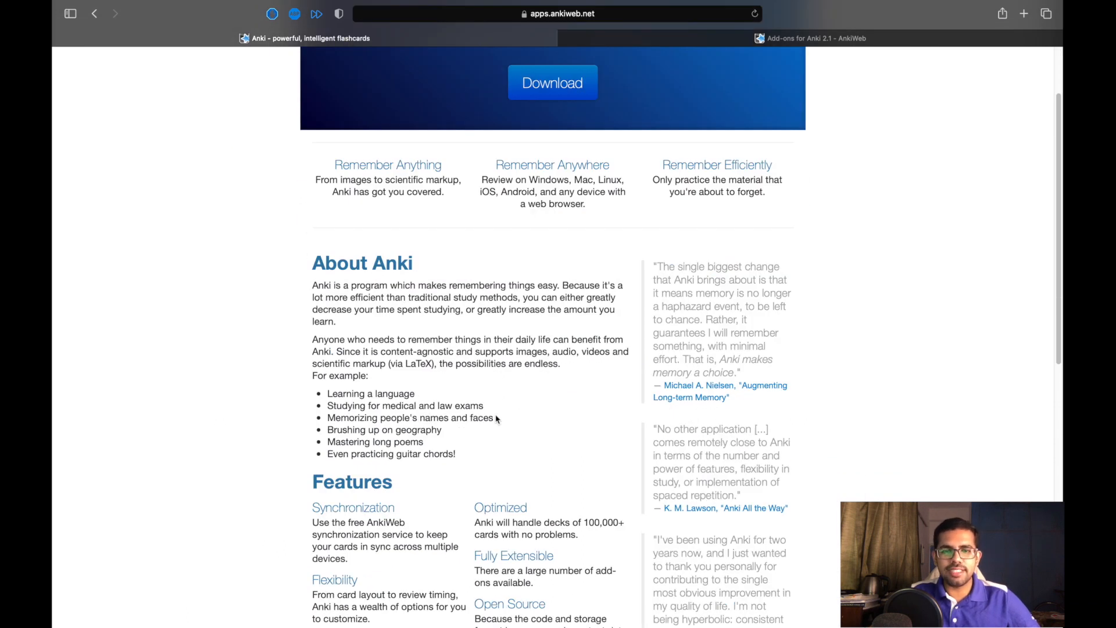
{"action": "scroll", "coordinate": [496, 418], "scroll_direction": "down", "scroll_amount": 15}
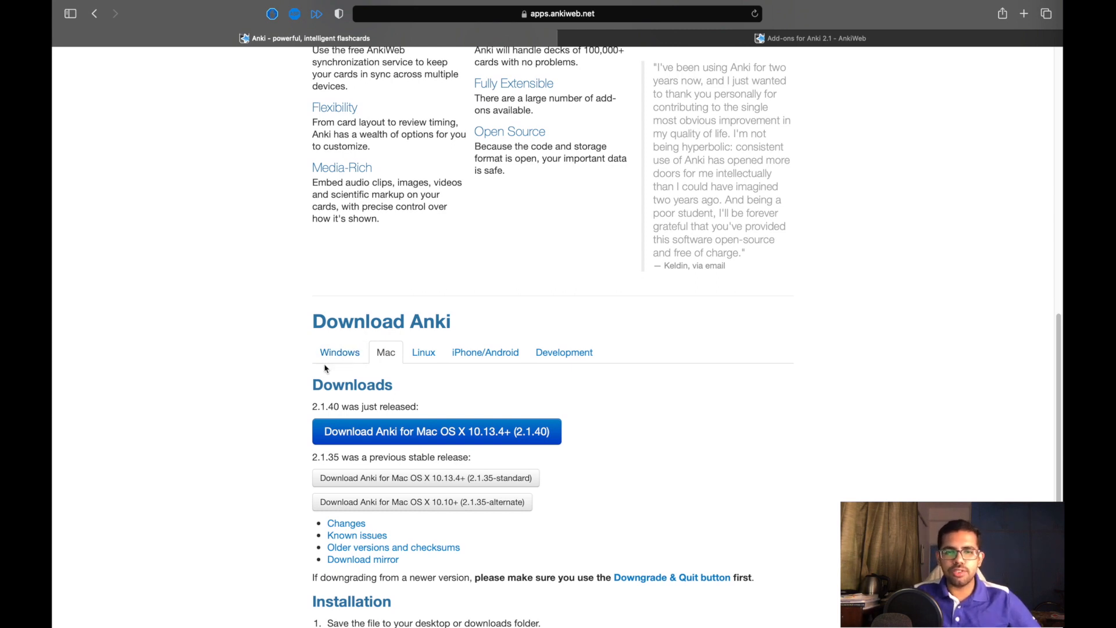
Step: Switch to Anki and create a new deck named NEET from the deck list
{"action": "key", "text": "ctrl+Right"}
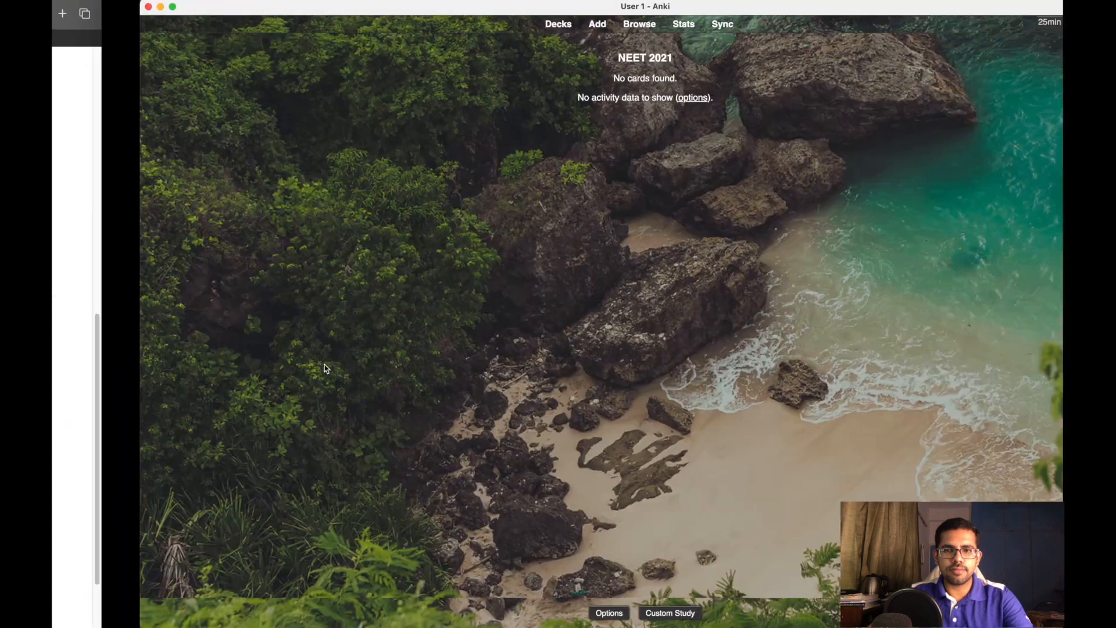
{"action": "left_click", "coordinate": [470, 26]}
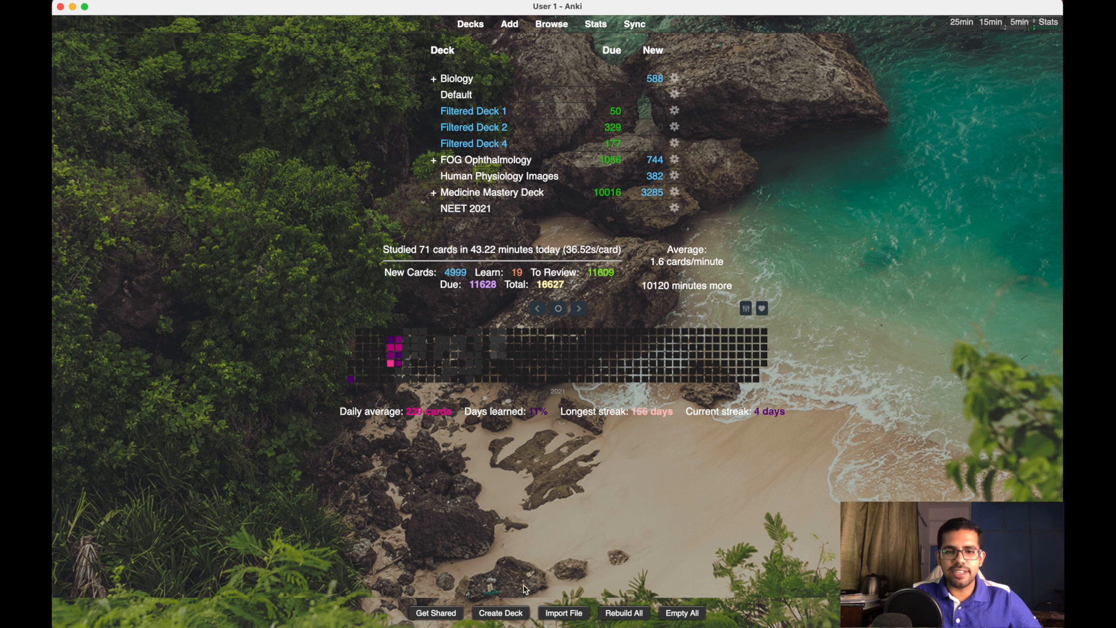
{"action": "left_click", "coordinate": [503, 615]}
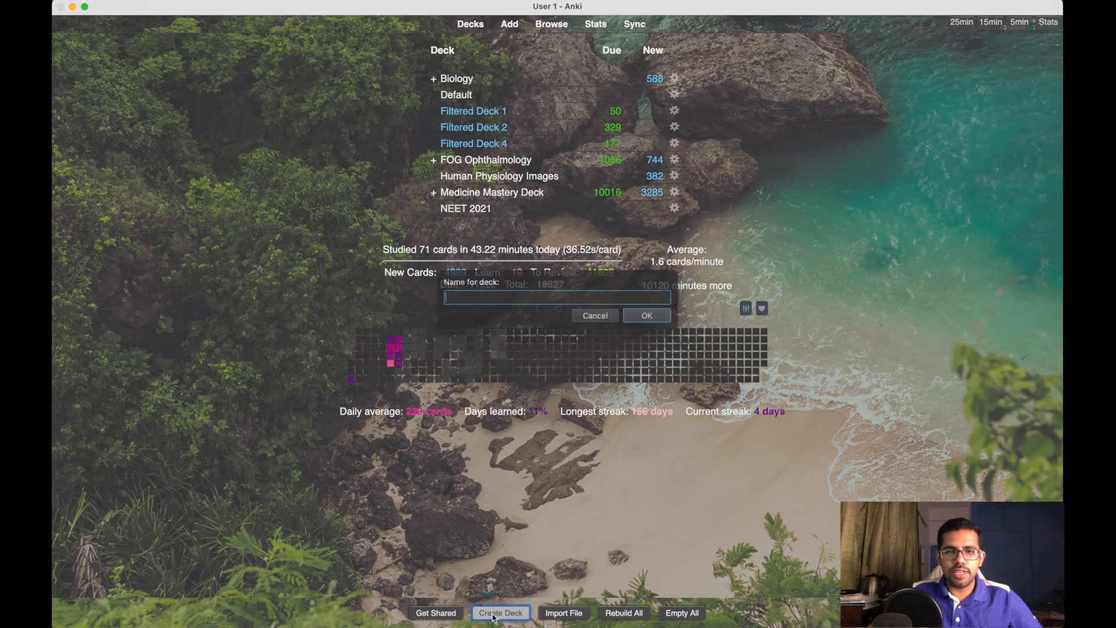
{"action": "type", "text": "N"}
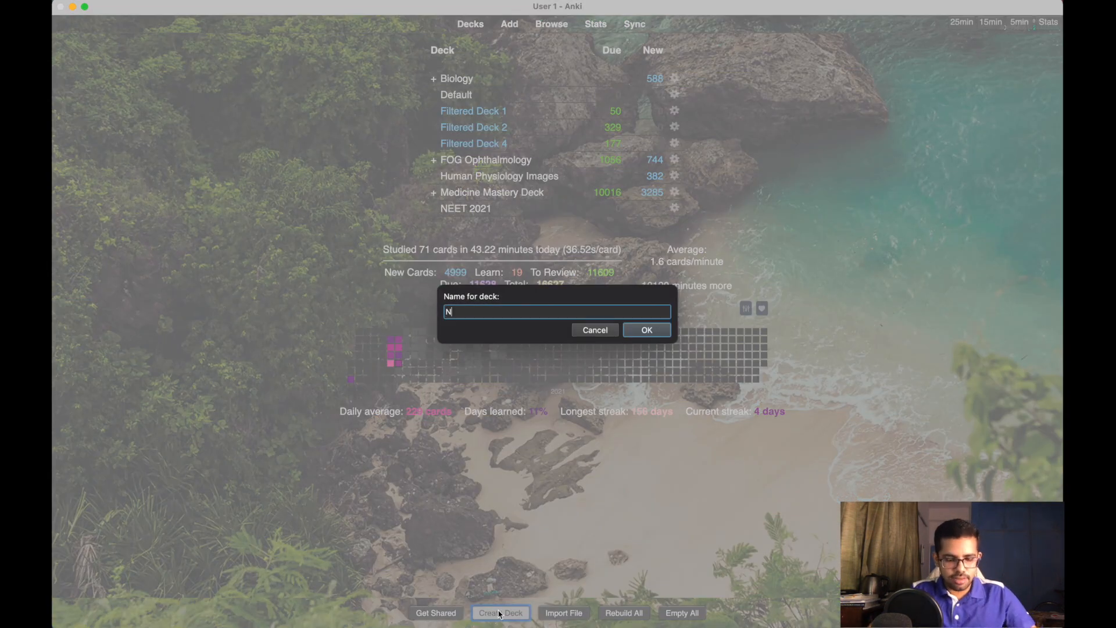
{"action": "type", "text": "EET"}
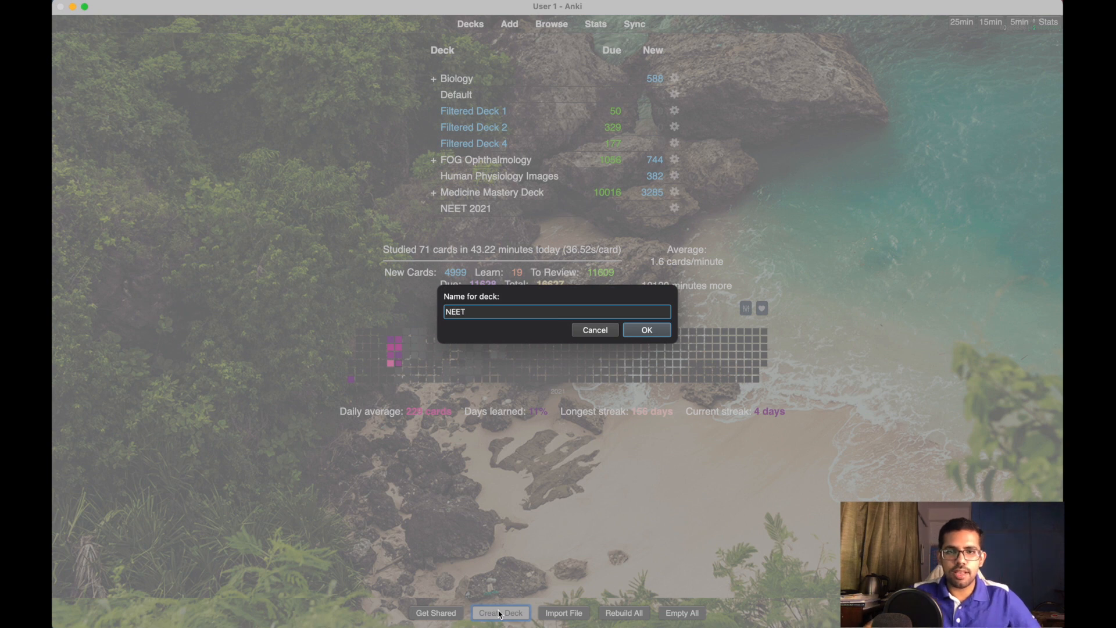
{"action": "left_click", "coordinate": [661, 330]}
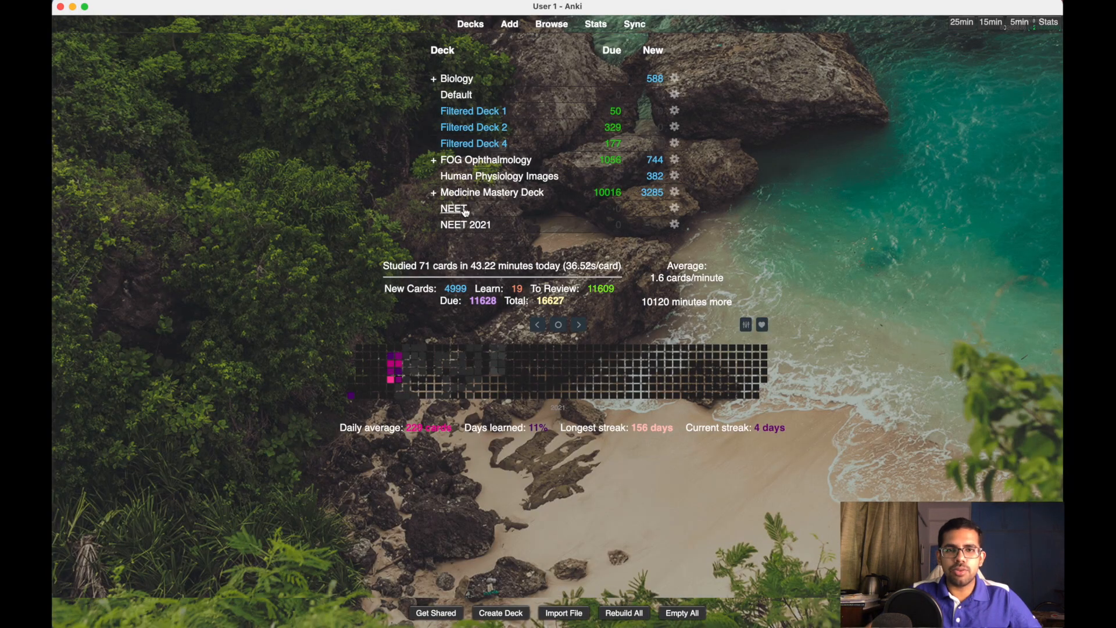
Step: Open the NEET deck and start a new note with the Basic (and reversed card) type
{"action": "left_click", "coordinate": [454, 208]}
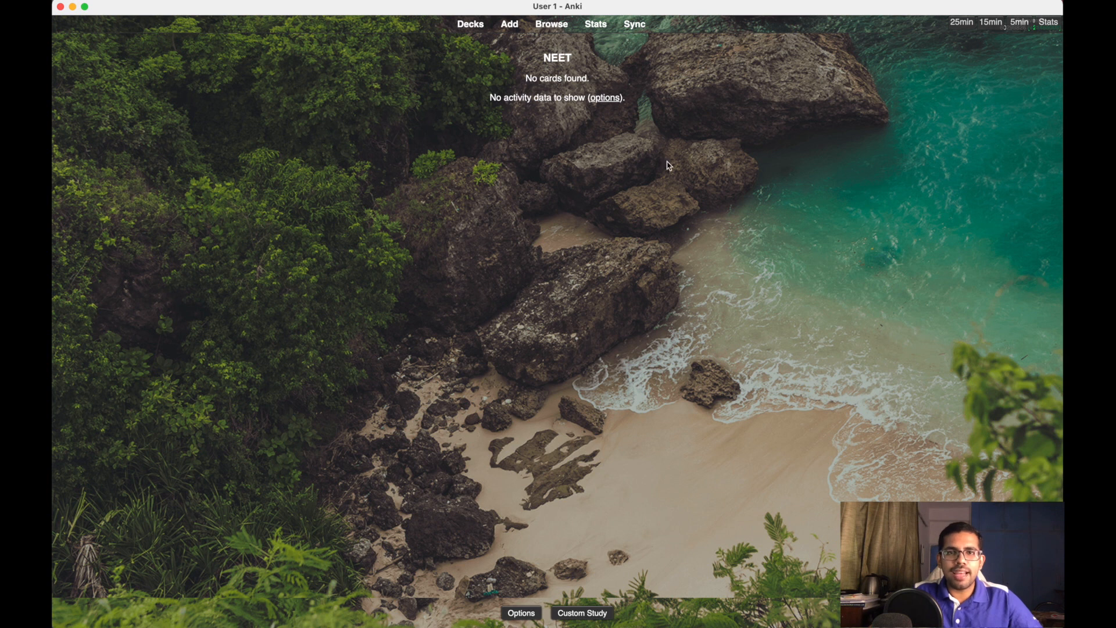
{"action": "left_click", "coordinate": [515, 31]}
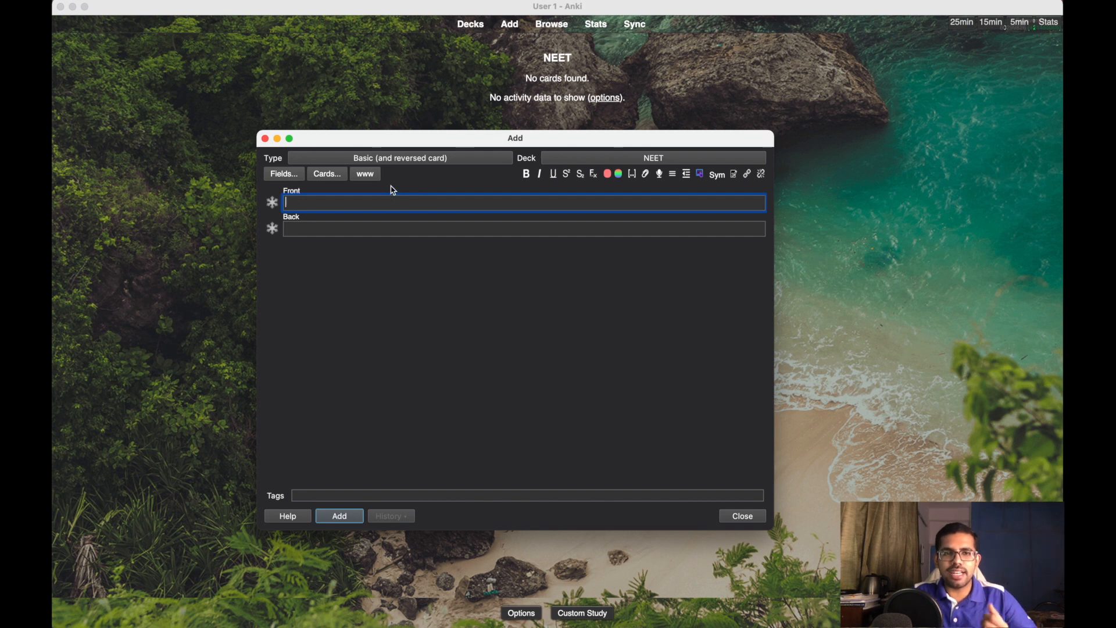
{"action": "left_click", "coordinate": [402, 160]}
{"action": "scroll", "coordinate": [470, 330], "scroll_direction": "down", "scroll_amount": 10}
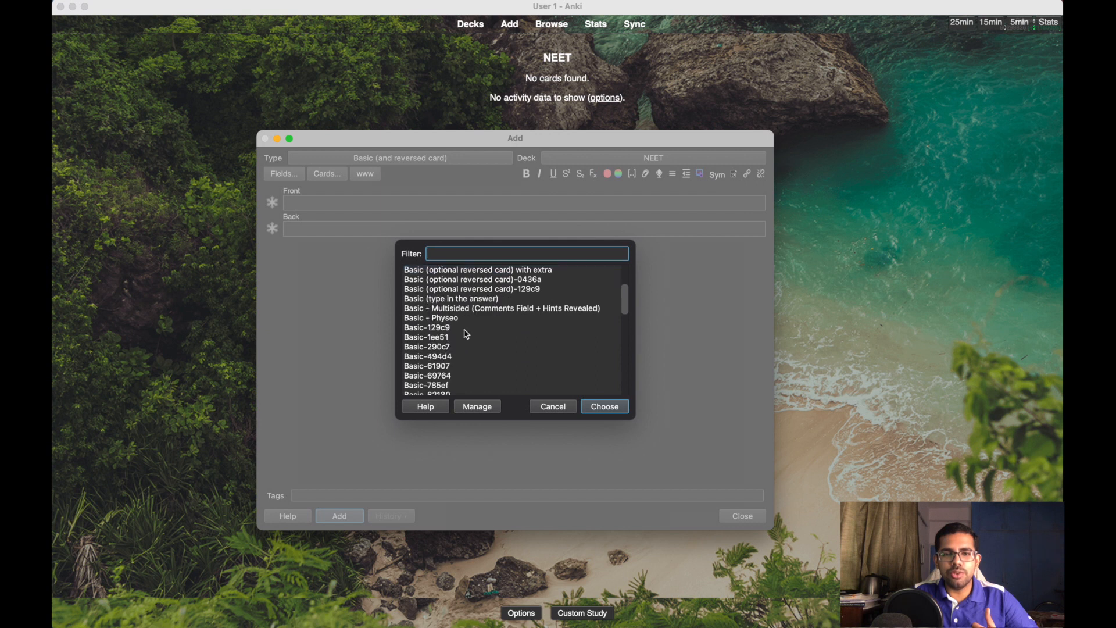
{"action": "scroll", "coordinate": [471, 330], "scroll_direction": "down", "scroll_amount": 2}
{"action": "scroll", "coordinate": [470, 327], "scroll_direction": "up", "scroll_amount": 12}
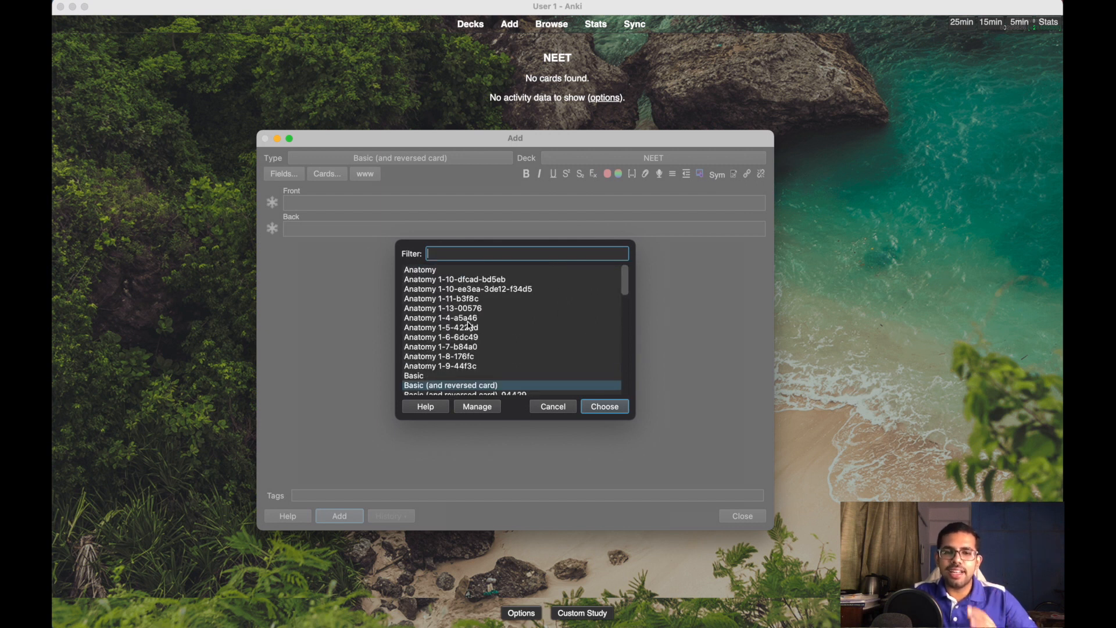
{"action": "left_click", "coordinate": [604, 407]}
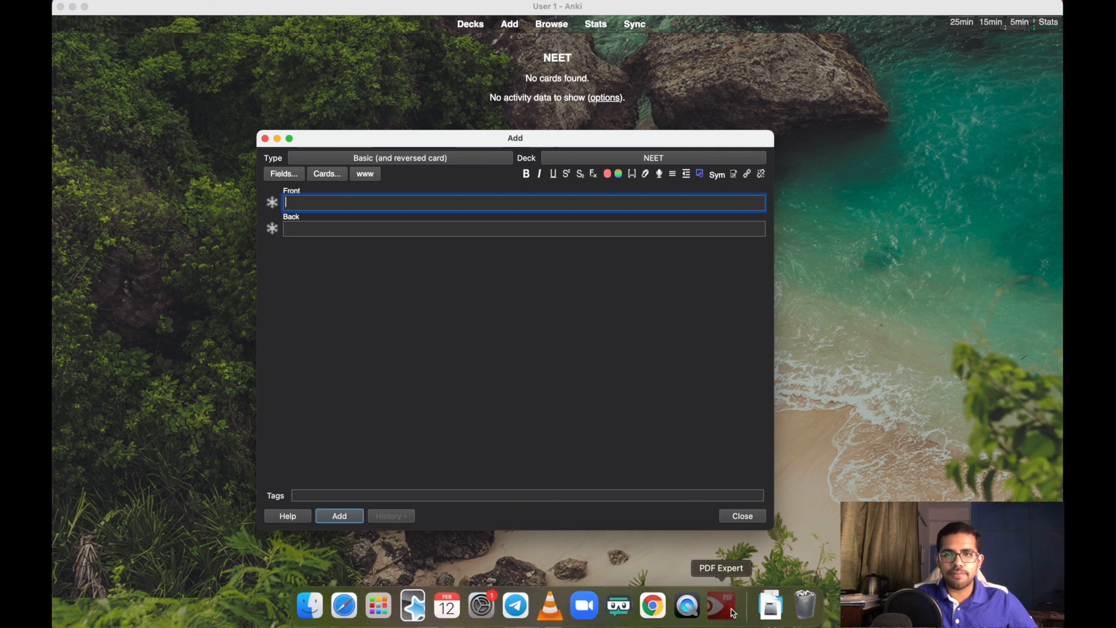
Step: Switch to PDF Expert and examine Figure 2.11 and the surrounding pollination text in the lebo102 document
{"action": "left_click", "coordinate": [722, 603]}
{"action": "scroll", "coordinate": [717, 314], "scroll_direction": "up", "scroll_amount": 2}
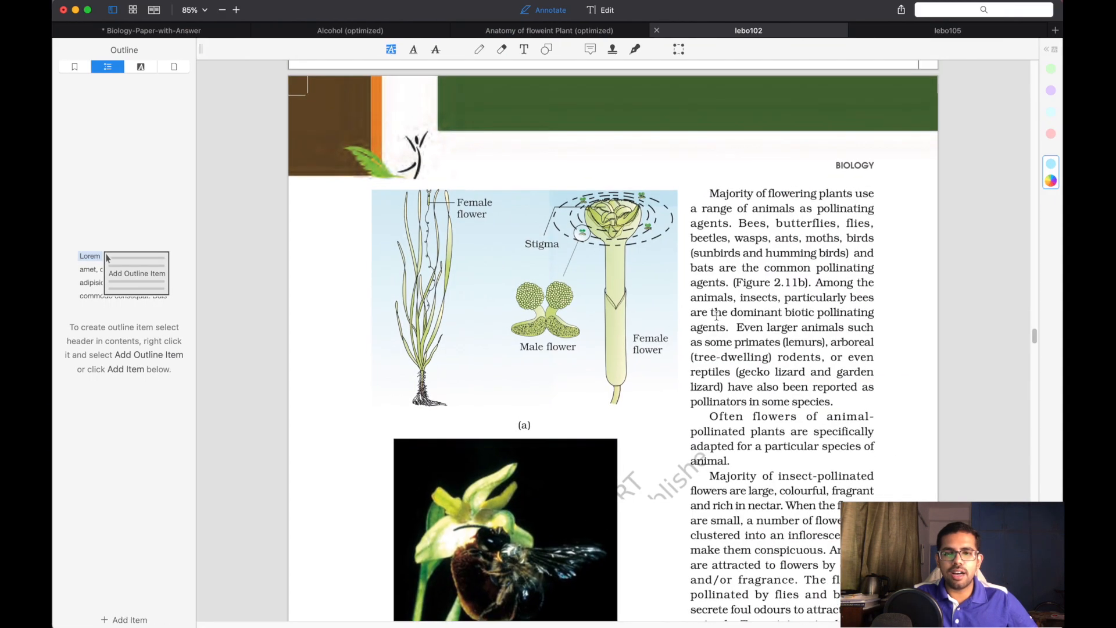
{"action": "scroll", "coordinate": [717, 314], "scroll_direction": "down", "scroll_amount": 10}
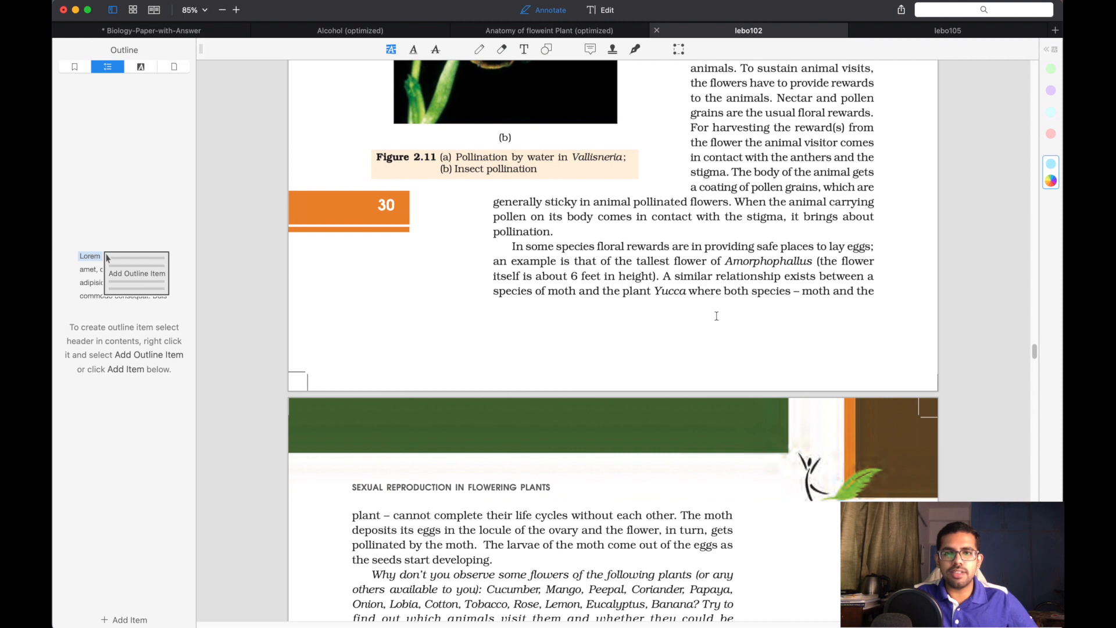
{"action": "scroll", "coordinate": [717, 315], "scroll_direction": "up", "scroll_amount": 10}
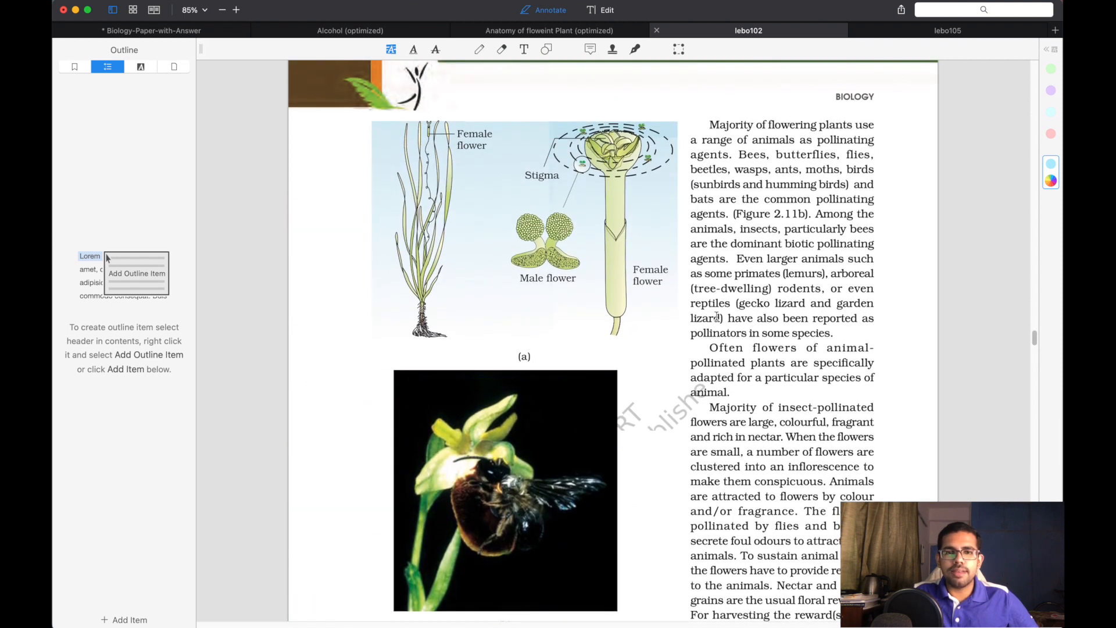
{"action": "scroll", "coordinate": [503, 245], "scroll_direction": "down", "scroll_amount": 2}
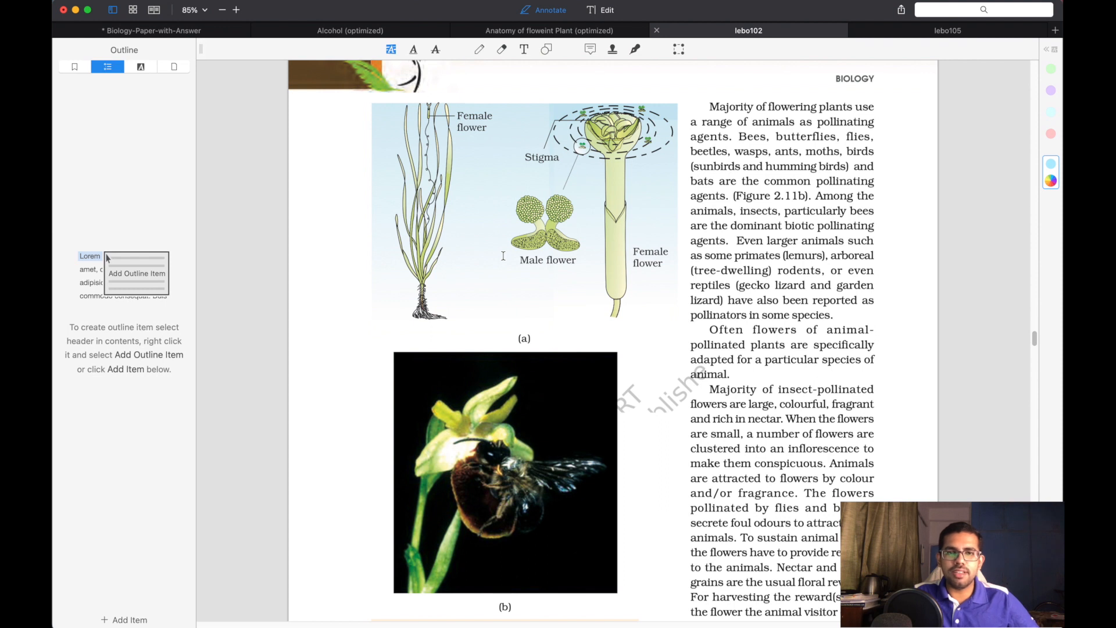
{"action": "scroll", "coordinate": [514, 298], "scroll_direction": "down", "scroll_amount": 4}
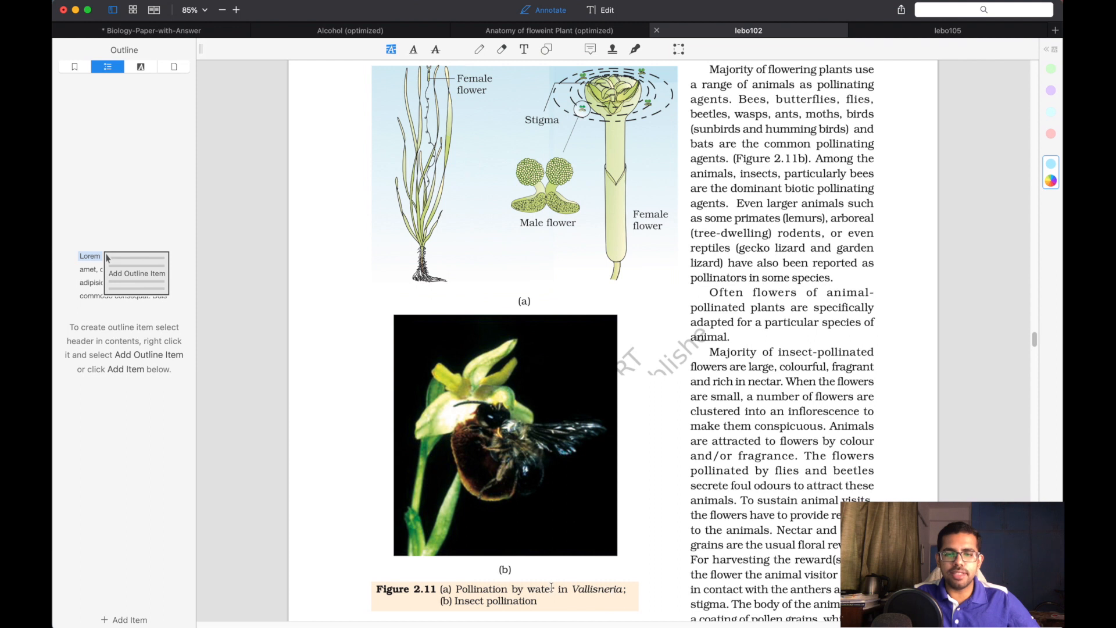
{"action": "scroll", "coordinate": [477, 463], "scroll_direction": "up", "scroll_amount": 5}
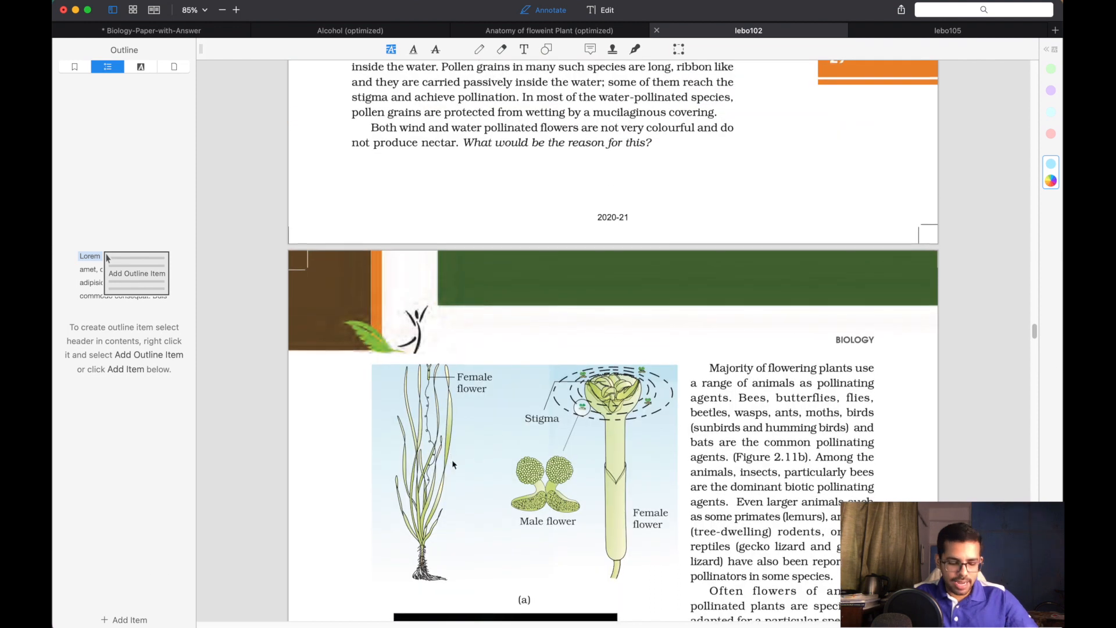
{"action": "scroll", "coordinate": [453, 464], "scroll_direction": "down", "scroll_amount": 3}
Step: Capture the illustration of Figure 2.11 (a) as a screenshot and paste it into the Front field of the Anki note
{"action": "key", "text": "super+shift+4"}
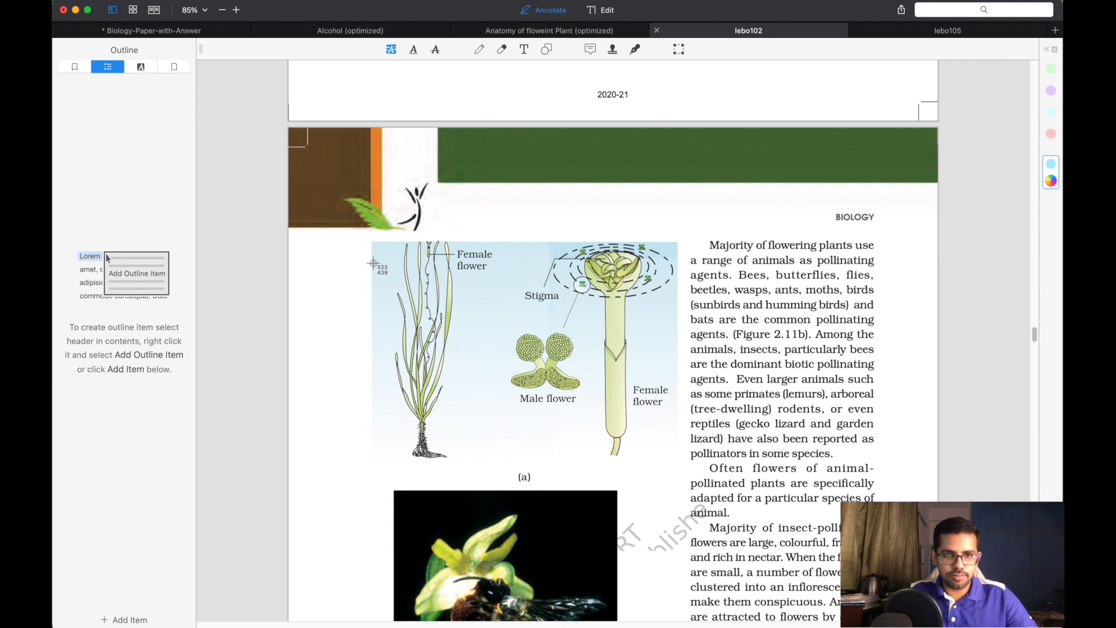
{"action": "key", "text": "Escape"}
{"action": "key", "text": "super+shift+4"}
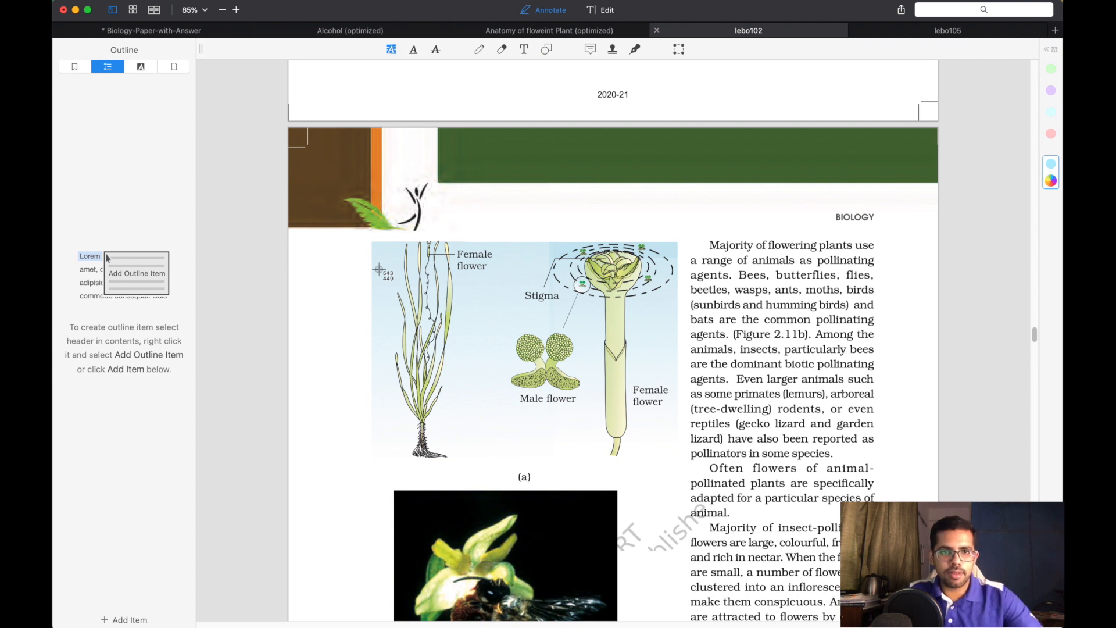
{"action": "left_click_drag", "start_coordinate": [362, 236], "coordinate": [685, 473]}
{"action": "key", "text": "ctrl+Left"}
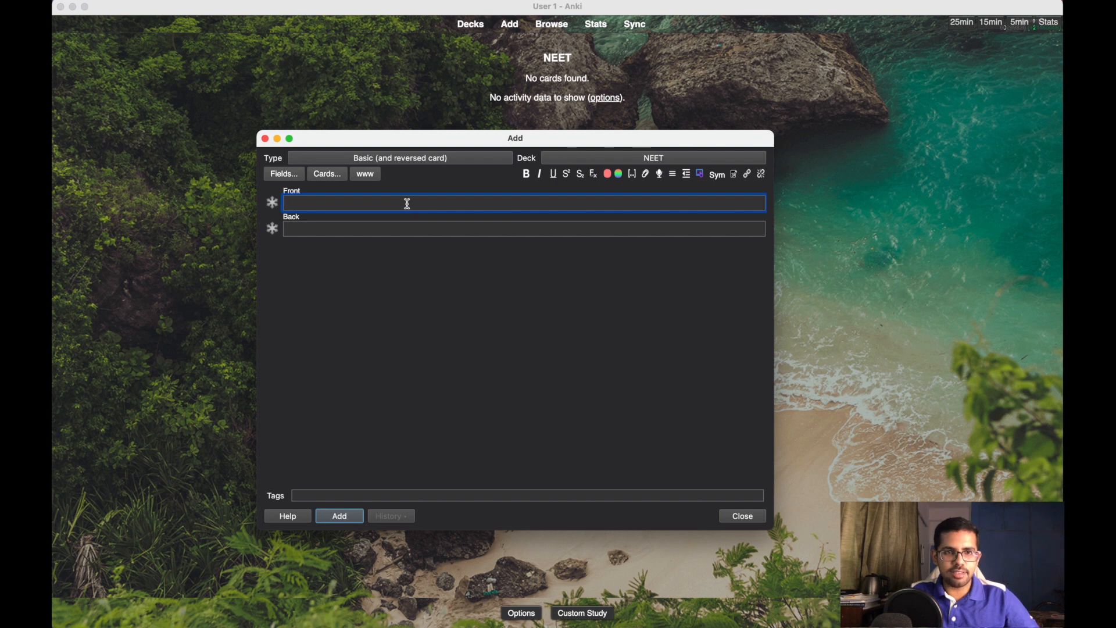
{"action": "key", "text": "super+v"}
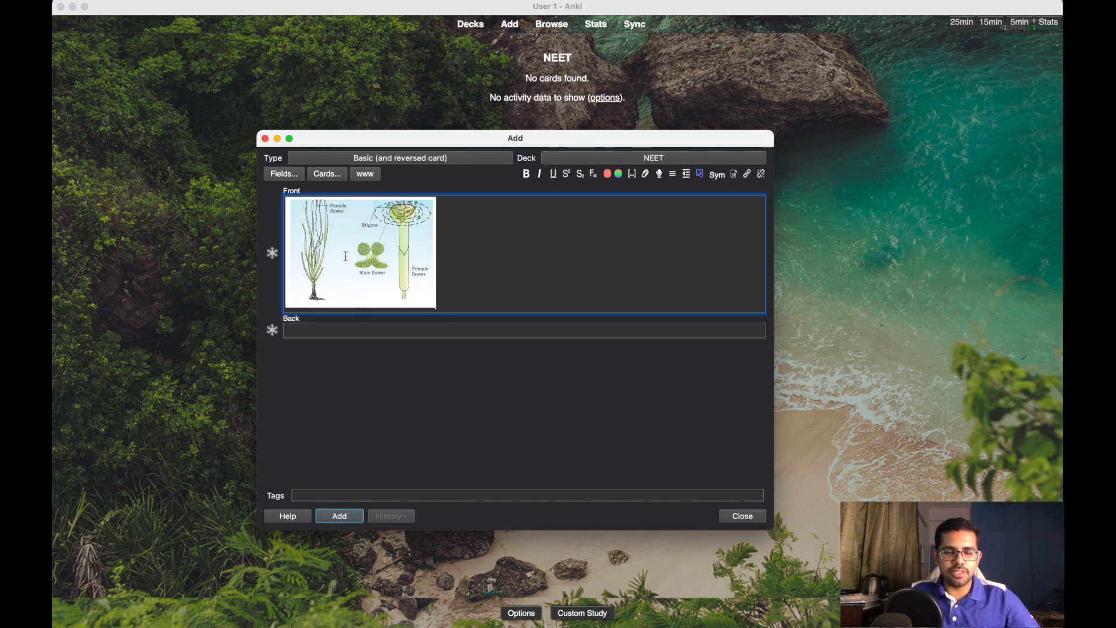
Step: Back in PDF Expert, highlight and copy the caption text "Pollination by water in Vallisneria;" under Figure 2.11
{"action": "key", "text": "ctrl+Right"}
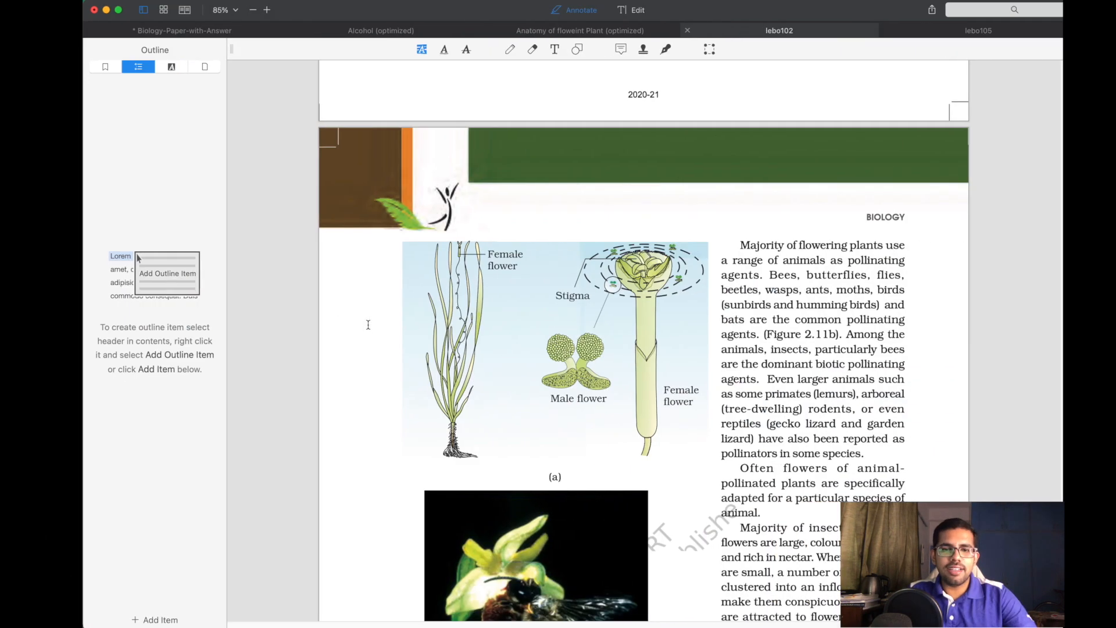
{"action": "scroll", "coordinate": [453, 497], "scroll_direction": "down", "scroll_amount": 5}
{"action": "left_click_drag", "start_coordinate": [456, 470], "coordinate": [631, 474]}
{"action": "right_click", "coordinate": [622, 474]}
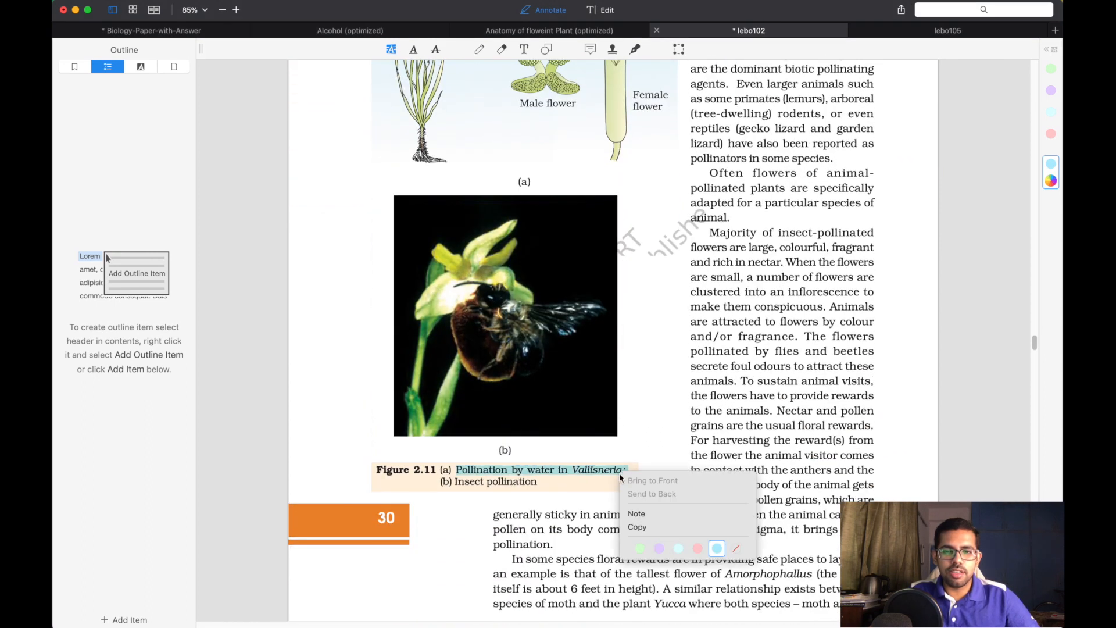
{"action": "left_click", "coordinate": [642, 527]}
Step: Switch to Anki, paste the caption into the Back field without its trailing semicolon, and add the note to the deck
{"action": "key", "text": "ctrl+Left"}
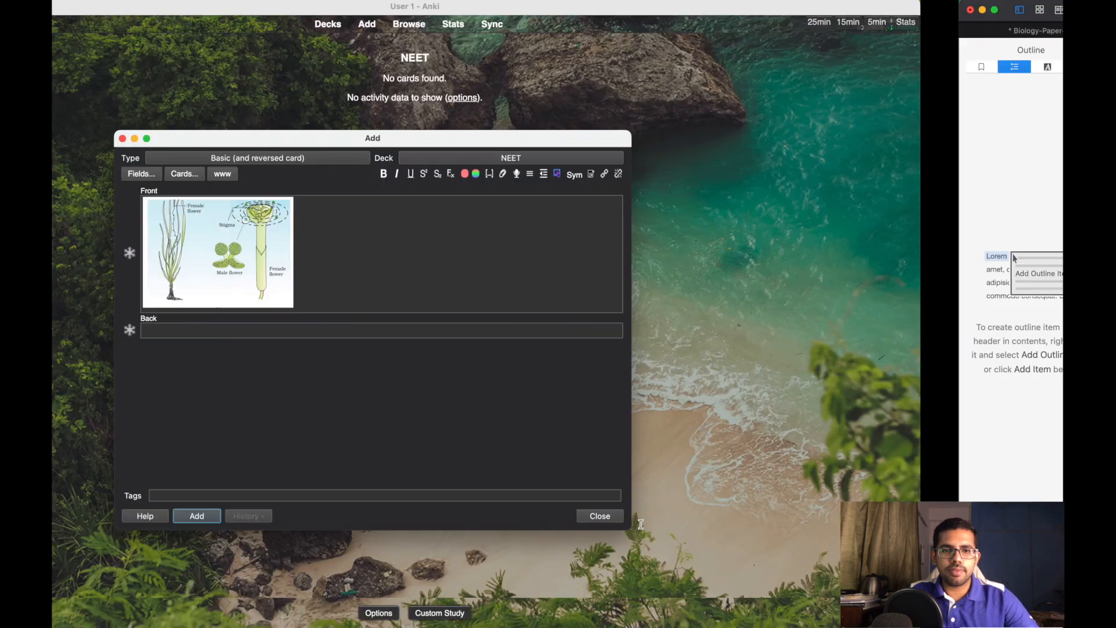
{"action": "left_click", "coordinate": [479, 333]}
{"action": "key", "text": "super+v"}
{"action": "key", "text": "BackSpace"}
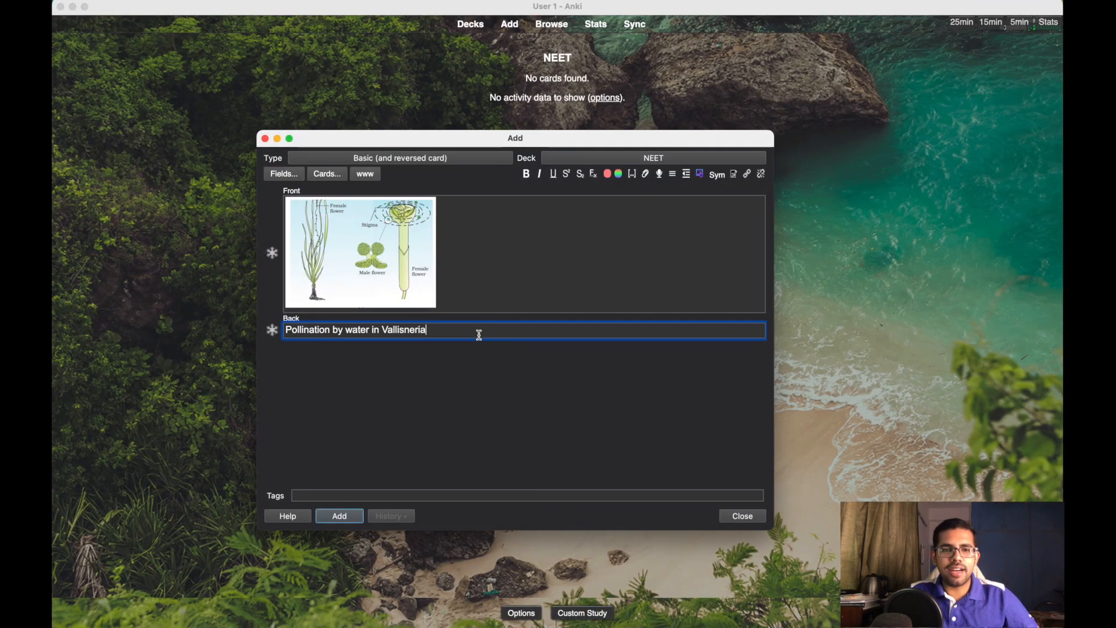
{"action": "left_click", "coordinate": [354, 519]}
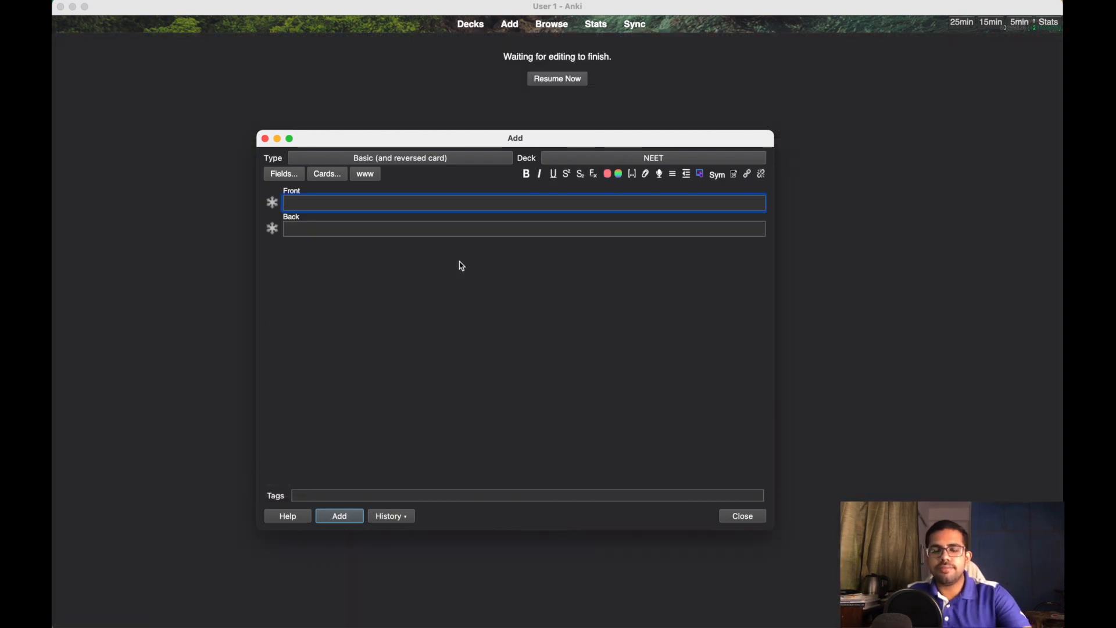
Step: In PDF Expert's Biology-Paper-with-Answer document, highlight question number 114 in blue and recolour its Klinefelter's syndrome highlight to pink
{"action": "key", "text": "ctrl+Right"}
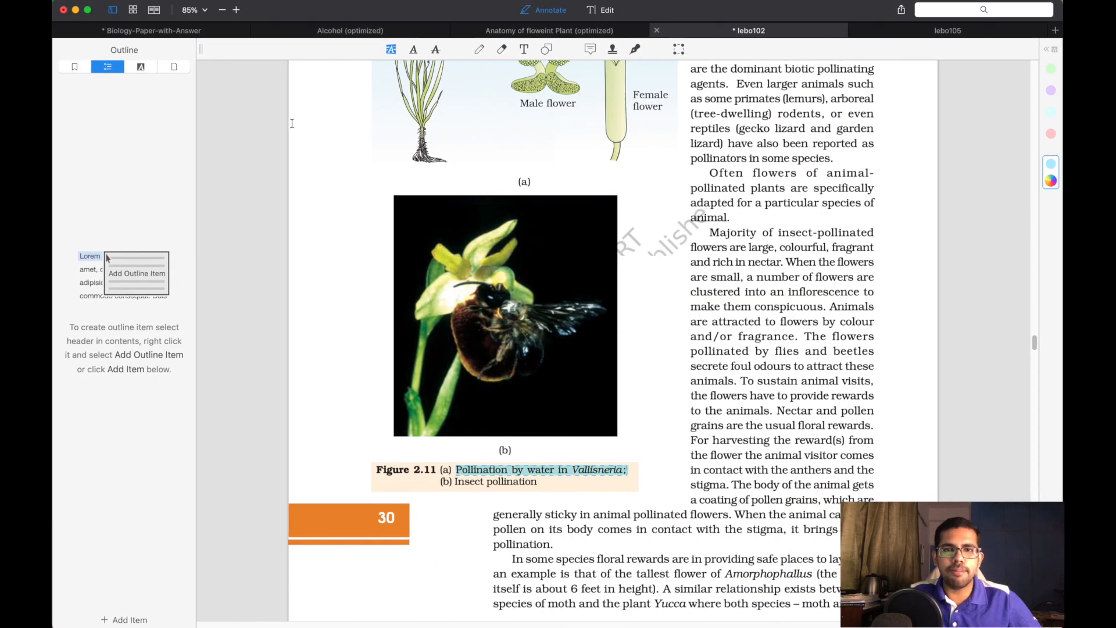
{"action": "left_click", "coordinate": [173, 35]}
{"action": "scroll", "coordinate": [463, 319], "scroll_direction": "down", "scroll_amount": 1}
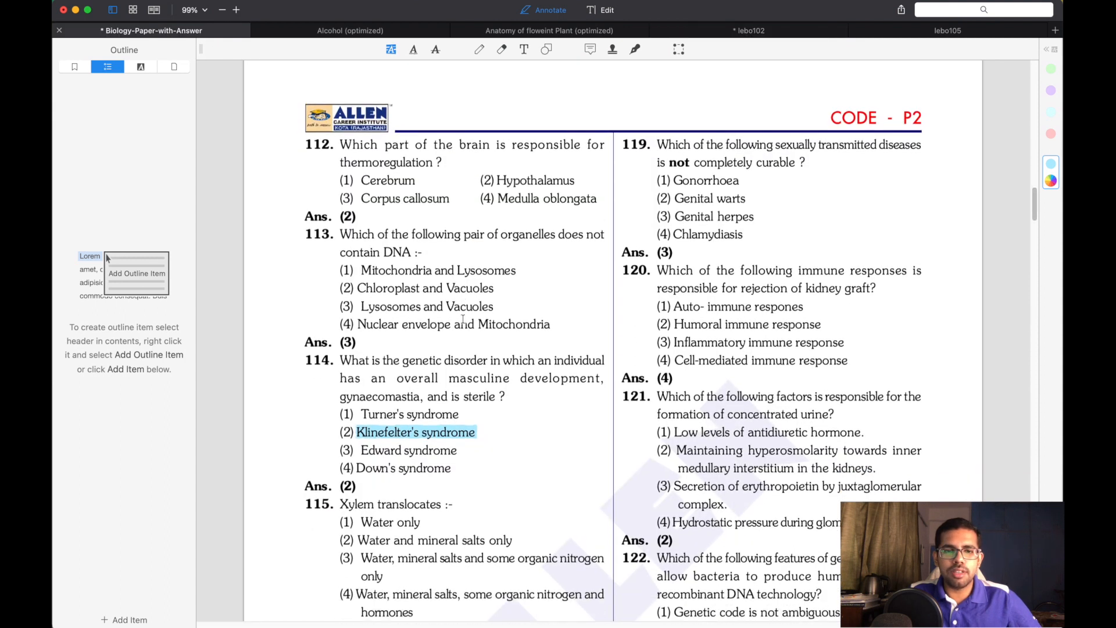
{"action": "scroll", "coordinate": [463, 319], "scroll_direction": "down", "scroll_amount": 10}
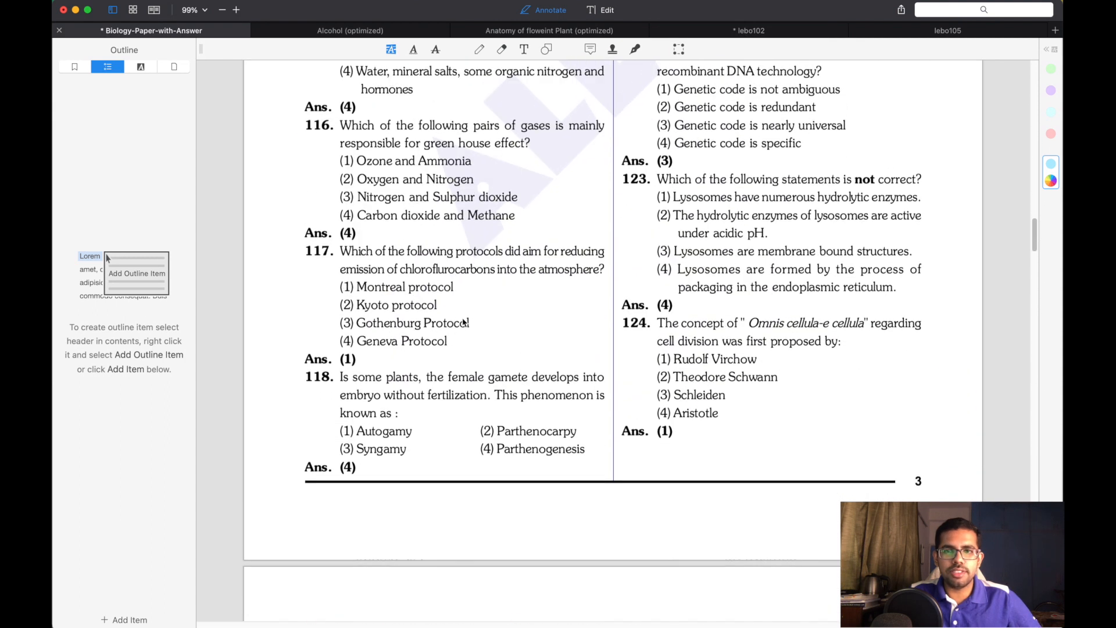
{"action": "scroll", "coordinate": [464, 321], "scroll_direction": "up", "scroll_amount": 10}
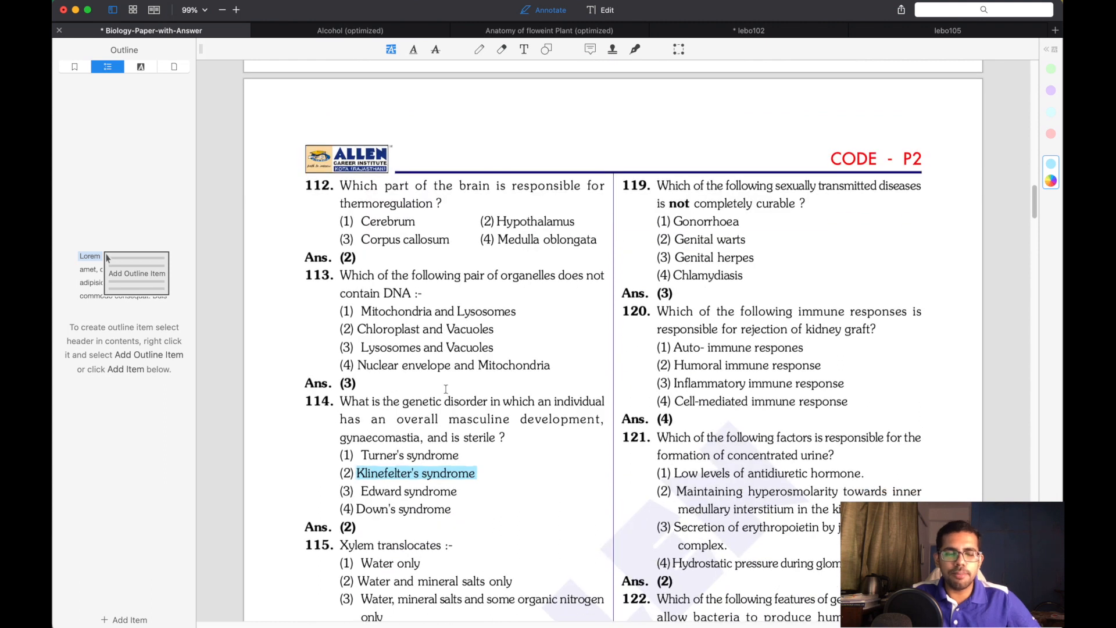
{"action": "scroll", "coordinate": [394, 426], "scroll_direction": "down", "scroll_amount": 2}
{"action": "left_click_drag", "start_coordinate": [309, 327], "coordinate": [336, 329]}
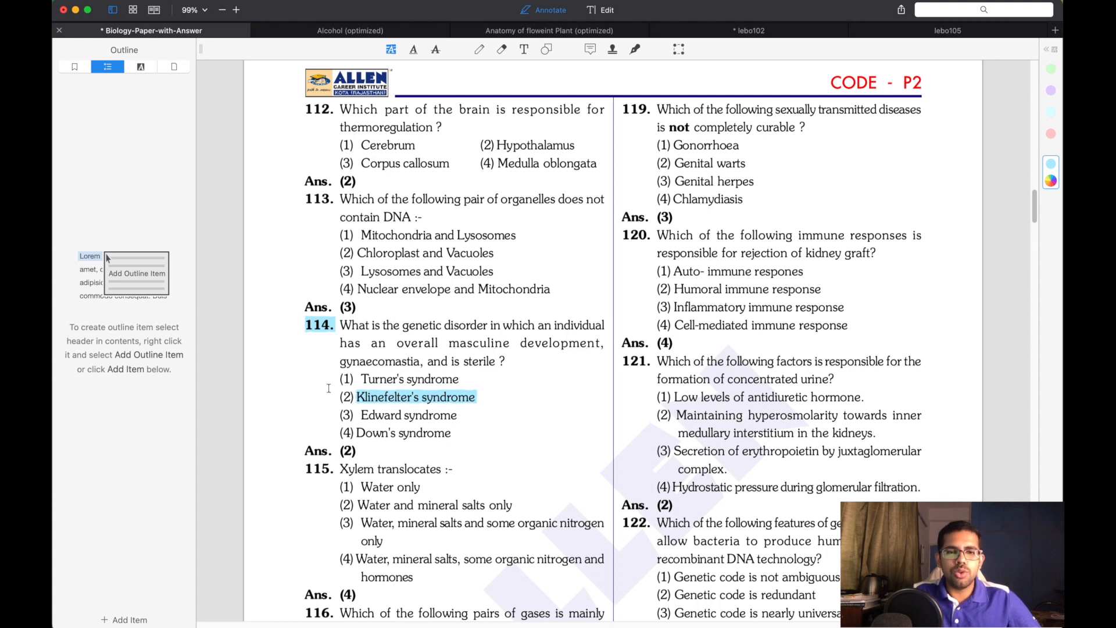
{"action": "right_click", "coordinate": [453, 403]}
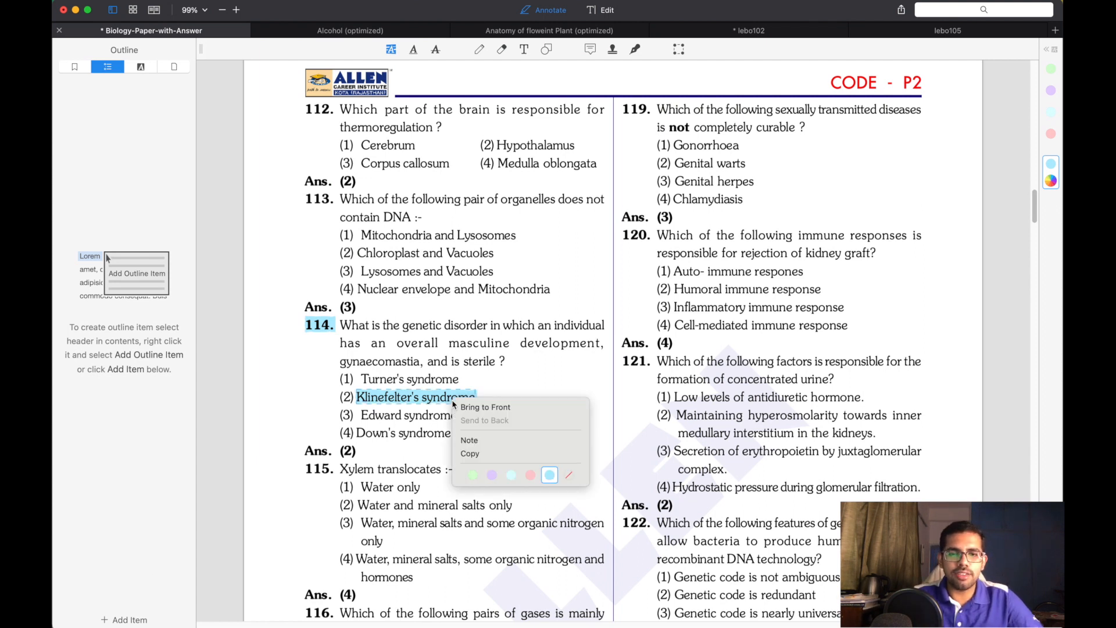
{"action": "left_click", "coordinate": [526, 476]}
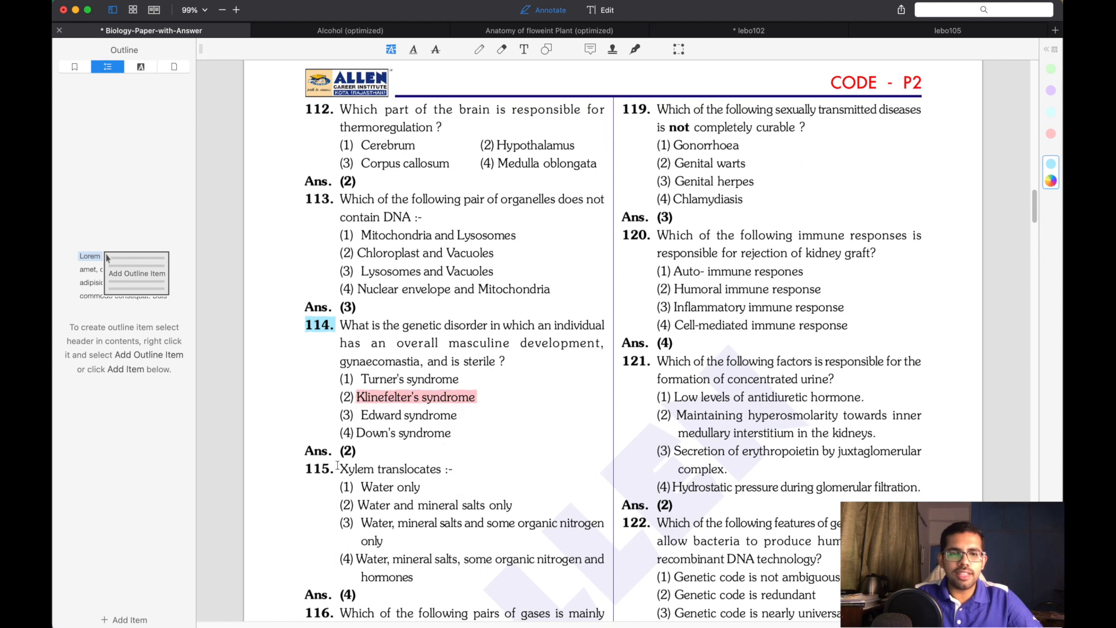
Step: Highlight the "Ans. (2)" line of question 114 in blue and remove the highlight from its Down's syndrome option
{"action": "left_click_drag", "start_coordinate": [306, 452], "coordinate": [451, 436]}
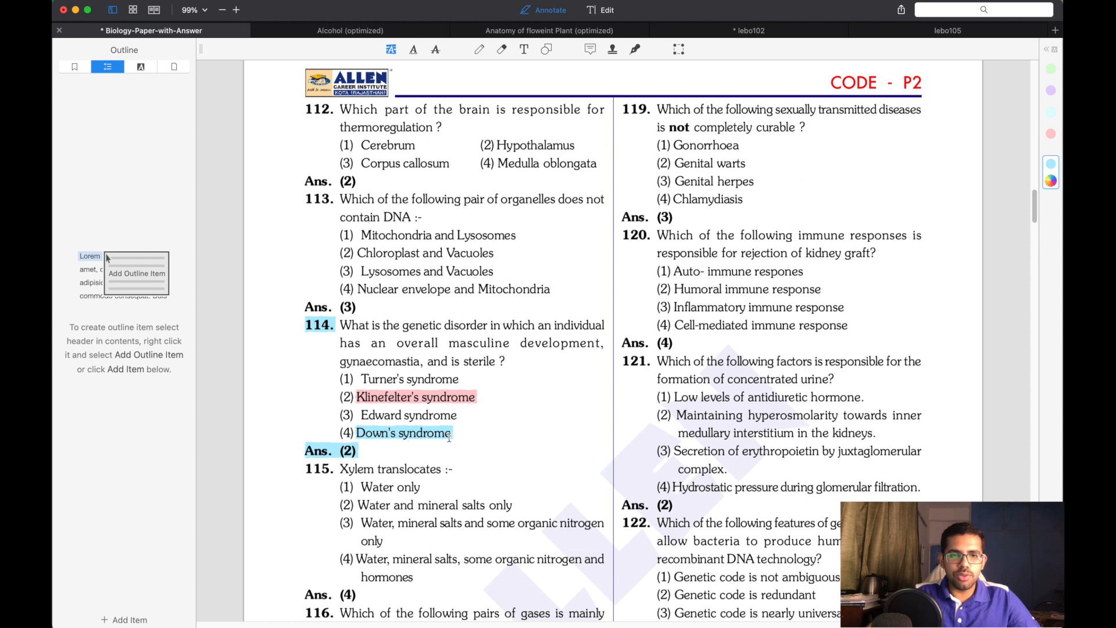
{"action": "key", "text": "super+shift+4"}
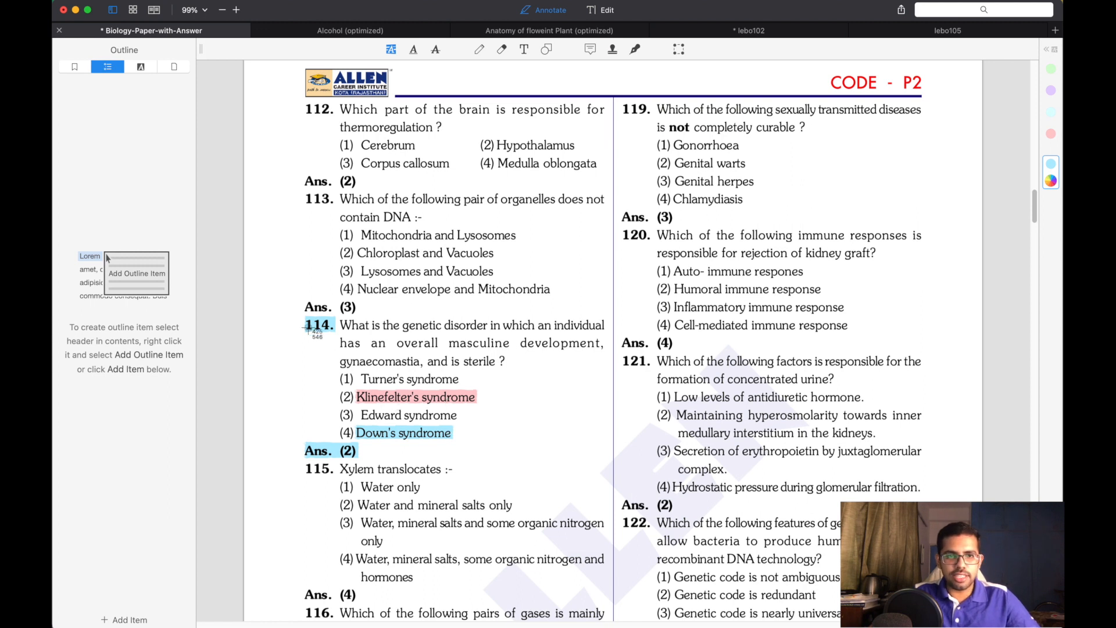
{"action": "left_click_drag", "start_coordinate": [290, 311], "coordinate": [610, 442]}
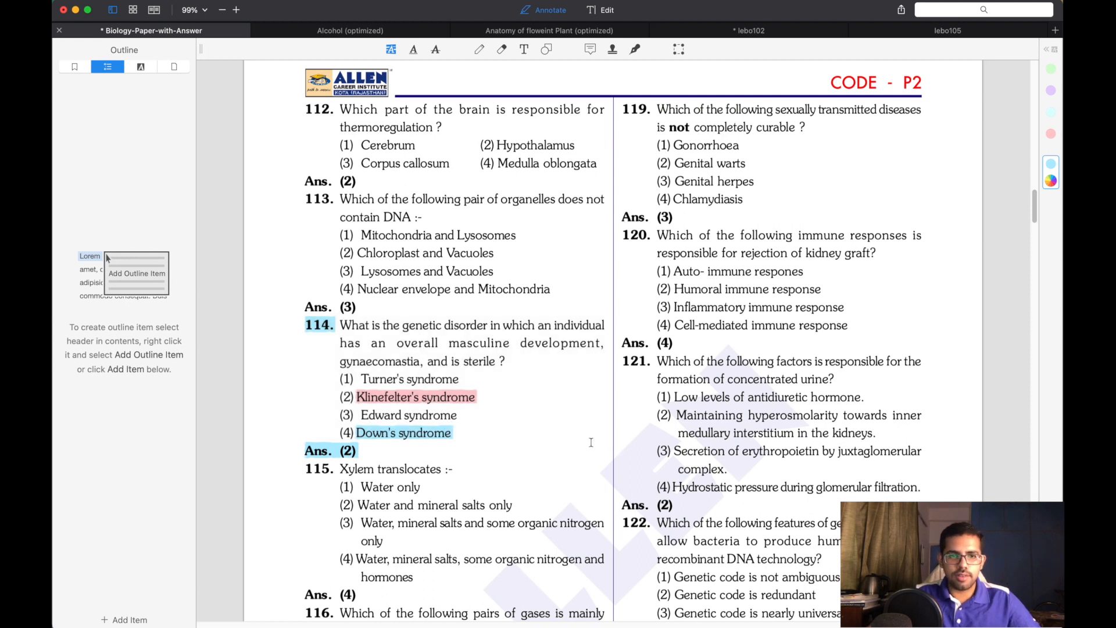
{"action": "left_click", "coordinate": [437, 435]}
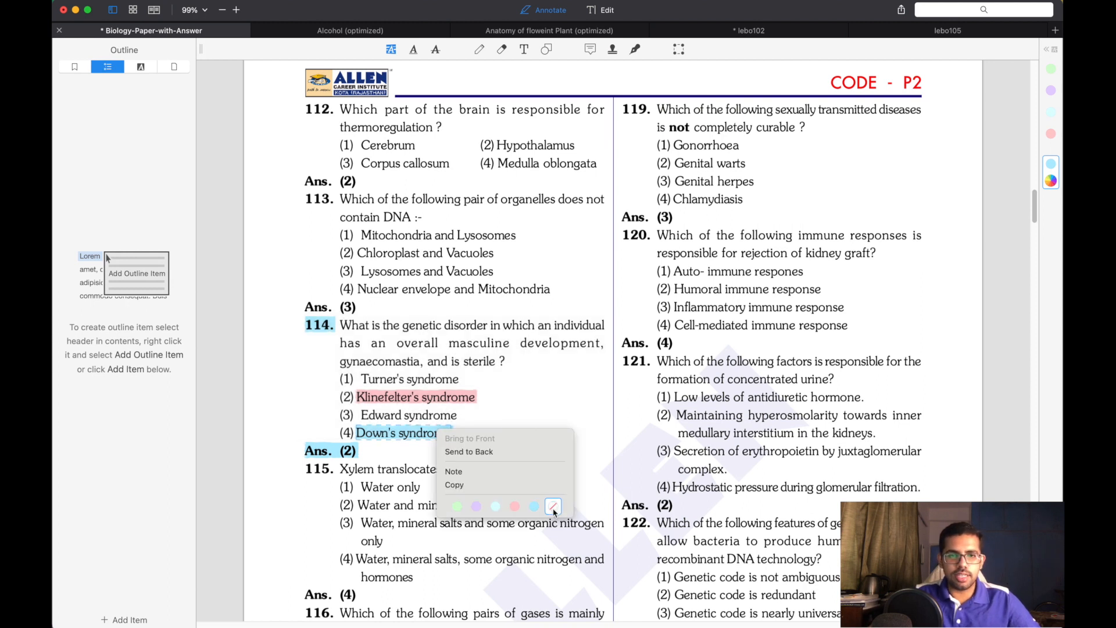
{"action": "left_click", "coordinate": [534, 506]}
Step: Capture question 114 with its four options as a screenshot and paste it into the Front field of the Anki note
{"action": "left_click_drag", "start_coordinate": [286, 310], "coordinate": [608, 442]}
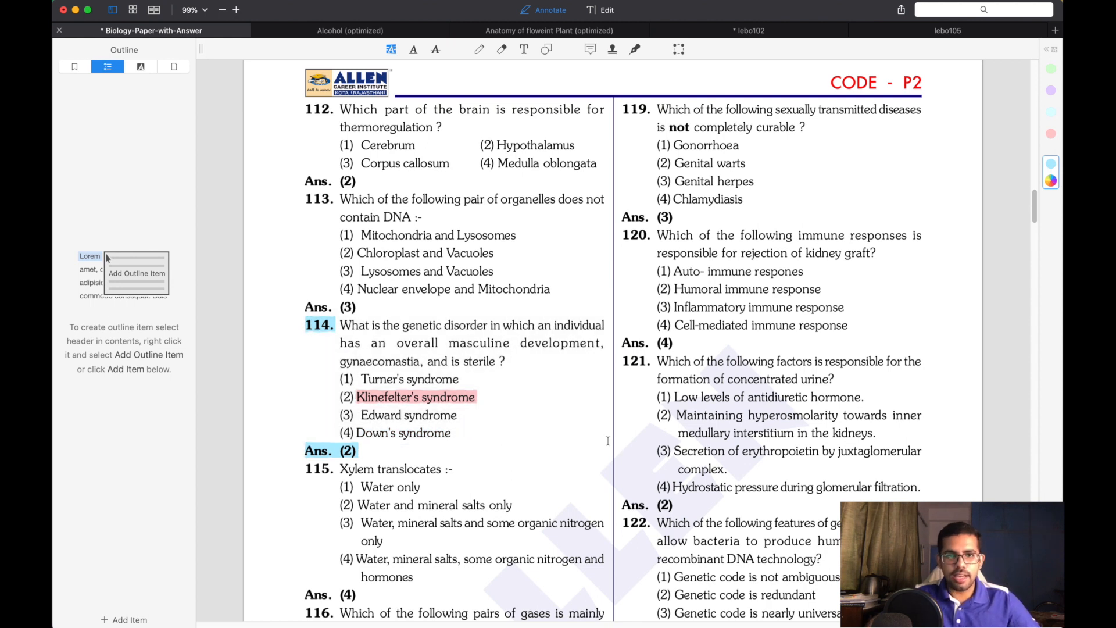
{"action": "key", "text": "ctrl+Left"}
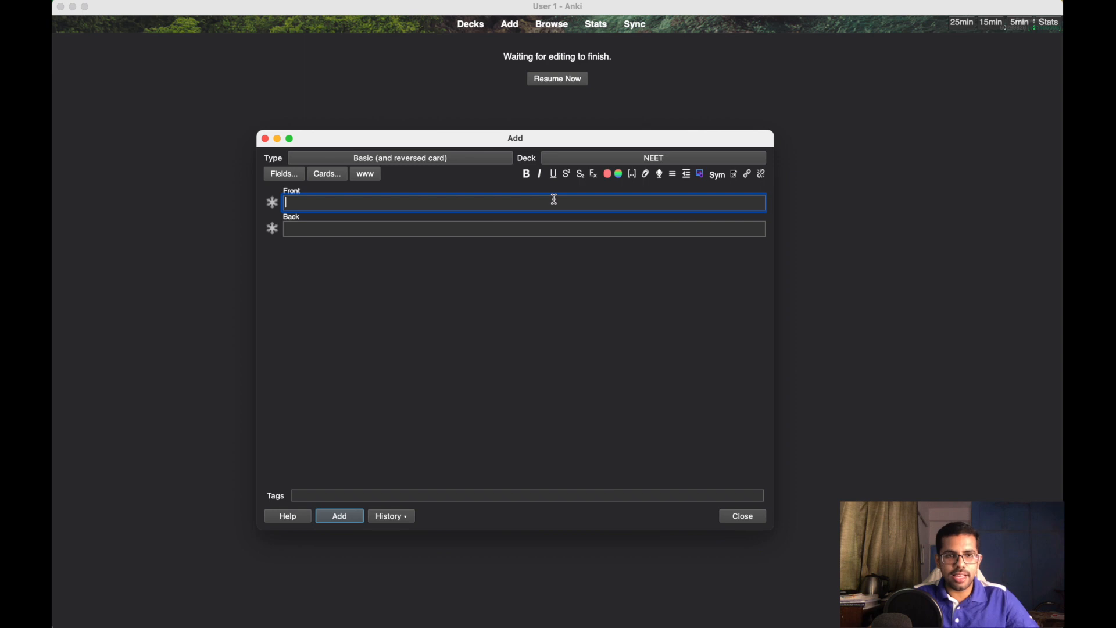
{"action": "key", "text": "super+v"}
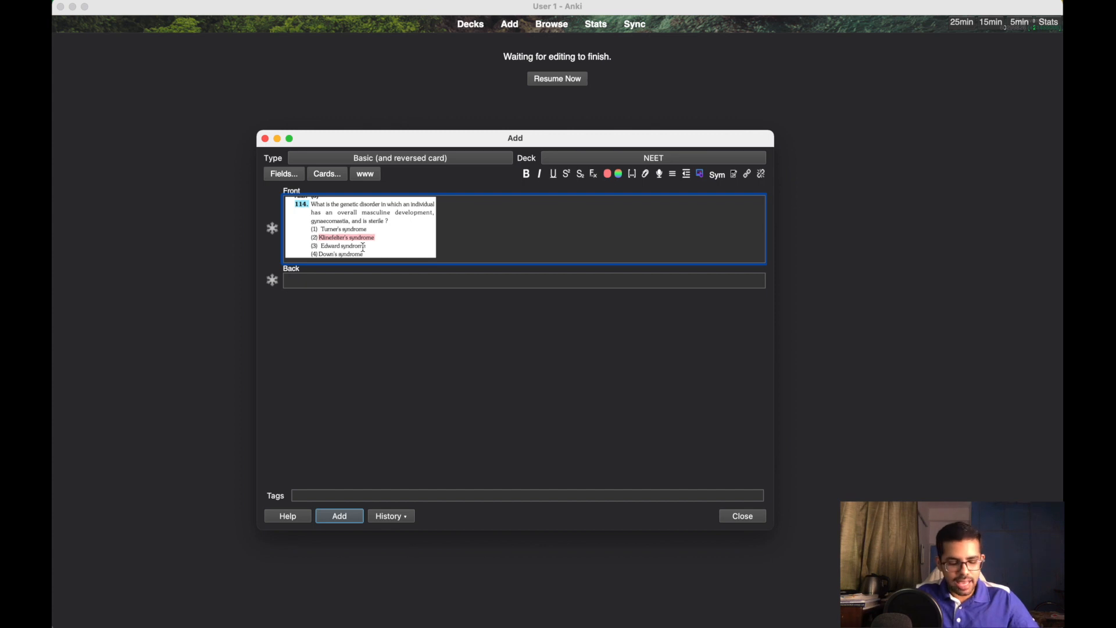
Step: Switch to PDF Expert and, in the lebo105 document, highlight the "Klinefelter's Syndrome" heading on page 92 in blue
{"action": "key", "text": "ctrl+Right"}
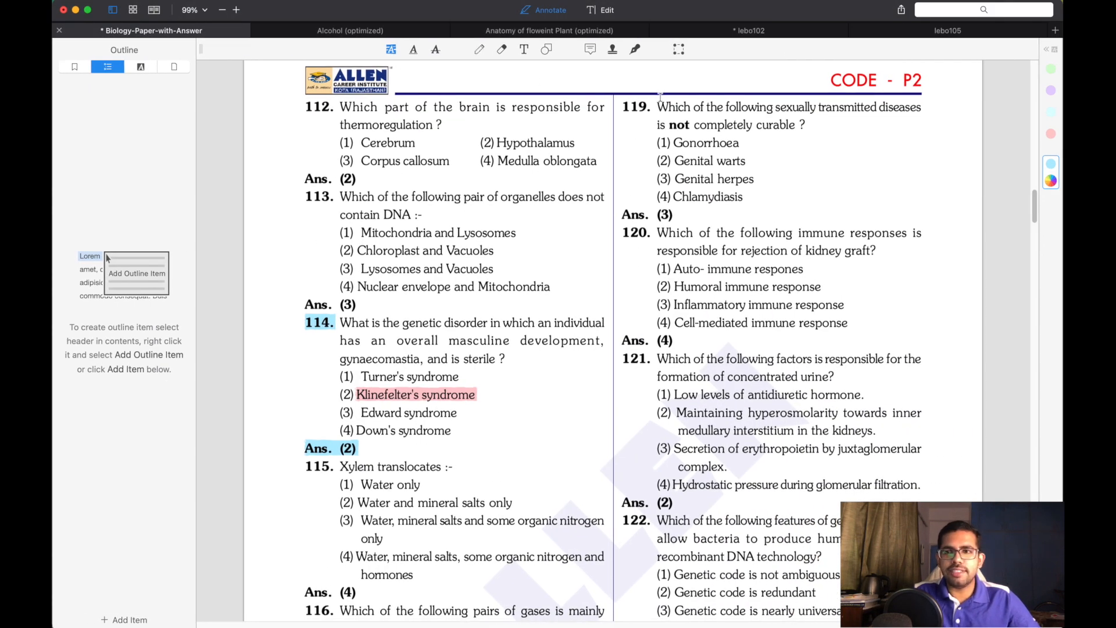
{"action": "left_click", "coordinate": [903, 39]}
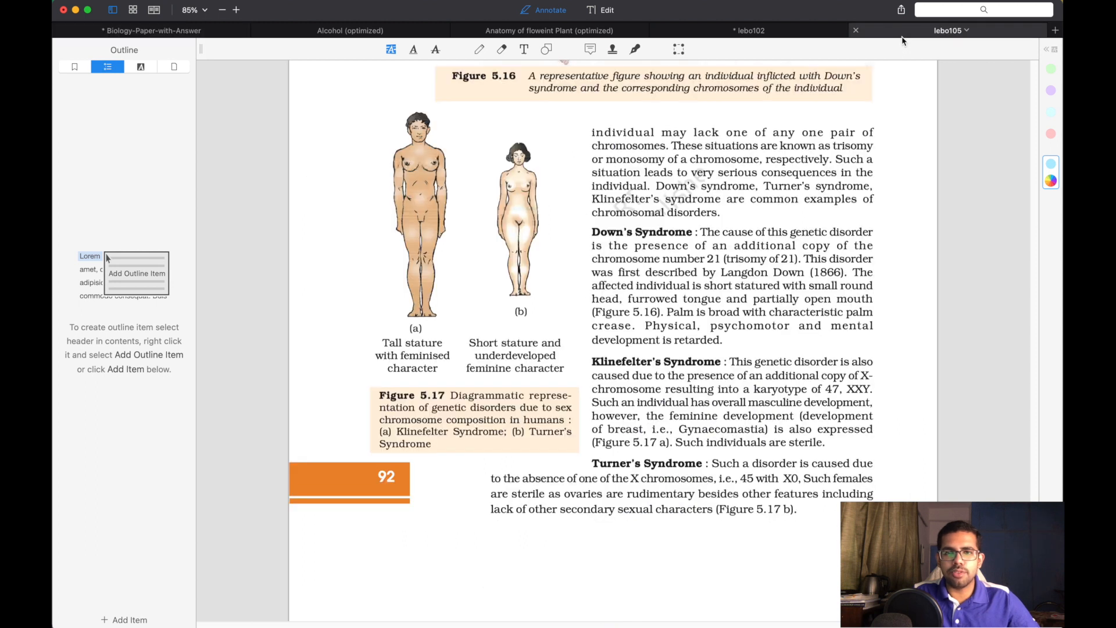
{"action": "scroll", "coordinate": [542, 182], "scroll_direction": "up", "scroll_amount": 5}
{"action": "scroll", "coordinate": [542, 183], "scroll_direction": "down", "scroll_amount": 7}
{"action": "scroll", "coordinate": [543, 187], "scroll_direction": "down", "scroll_amount": 4}
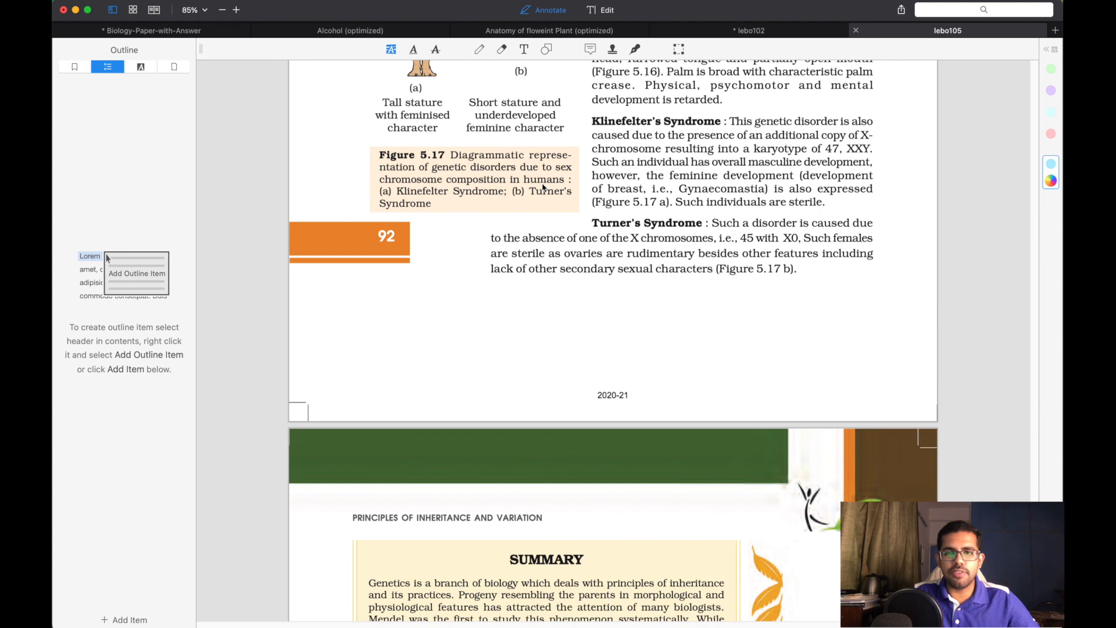
{"action": "scroll", "coordinate": [543, 188], "scroll_direction": "up", "scroll_amount": 10}
{"action": "scroll", "coordinate": [543, 185], "scroll_direction": "down", "scroll_amount": 4}
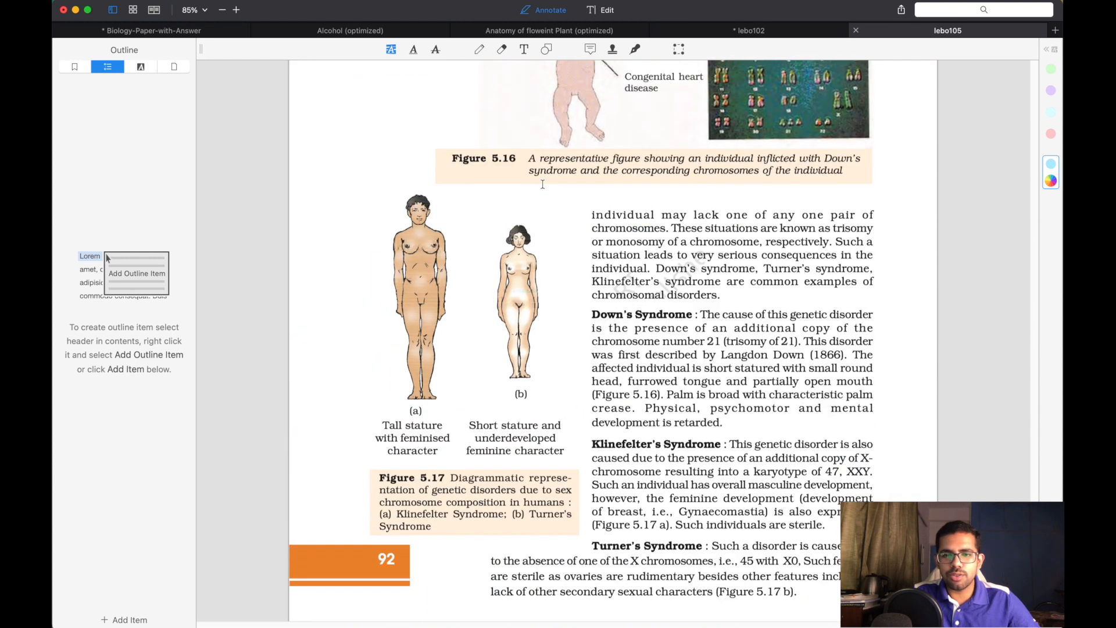
{"action": "left_click_drag", "start_coordinate": [590, 446], "coordinate": [721, 446]}
Step: In the Klinefelter's paragraph, highlight the additional X-chromosome copy and "karyotype of 47, XXY" in purple, and feminine development, Gynaecomastia and "sterile" in pink
{"action": "left_click", "coordinate": [1051, 91]}
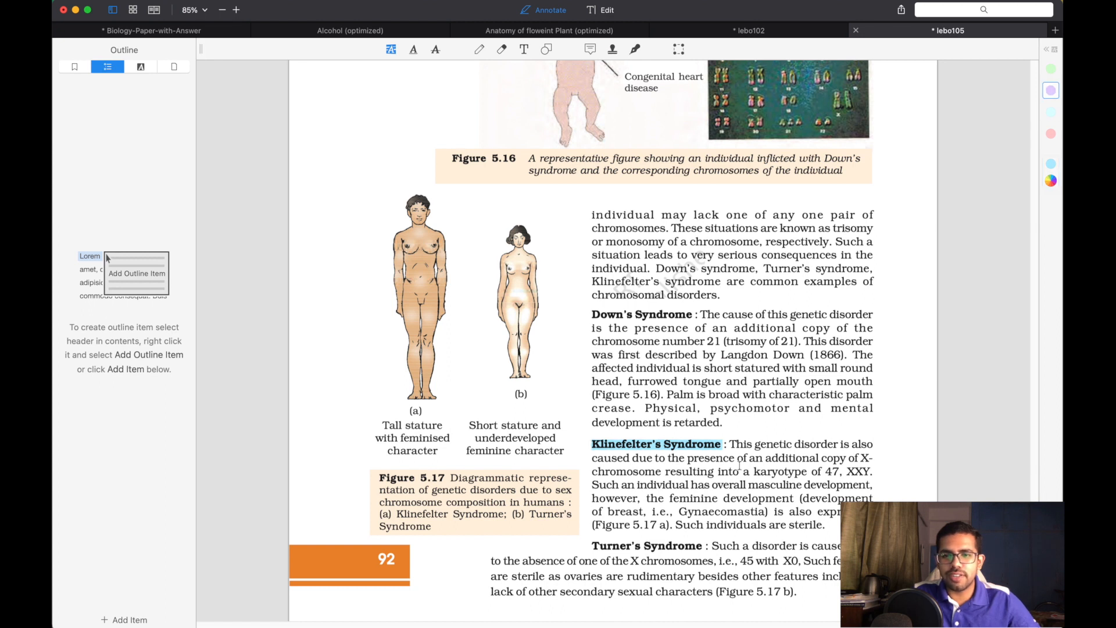
{"action": "left_click_drag", "start_coordinate": [766, 459], "coordinate": [874, 474]}
{"action": "left_click", "coordinate": [1051, 133]}
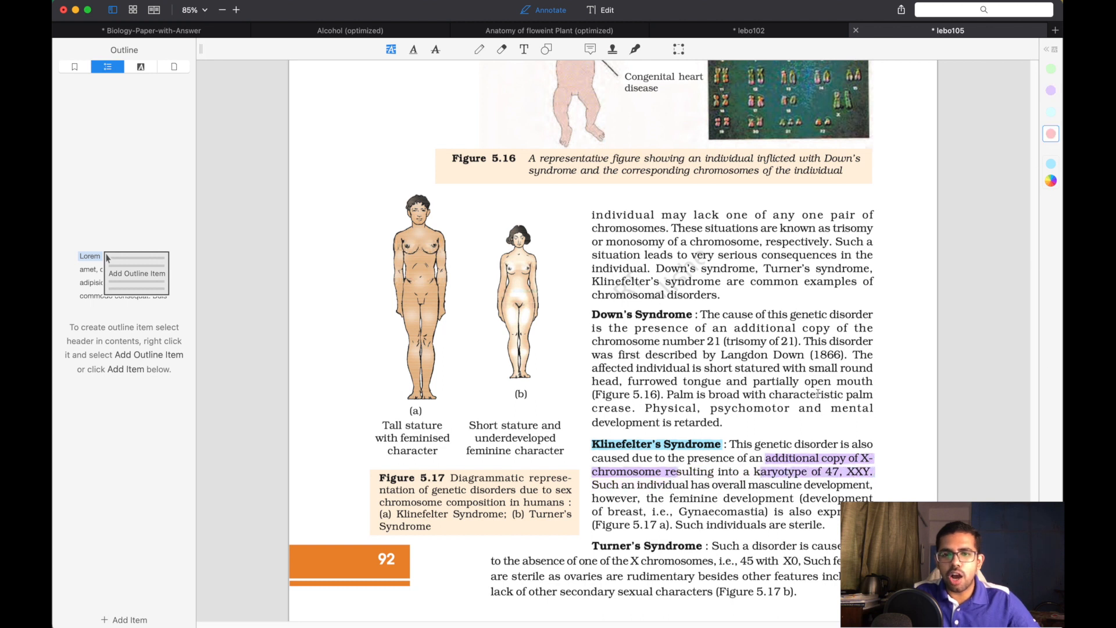
{"action": "left_click_drag", "start_coordinate": [667, 502], "coordinate": [763, 515]}
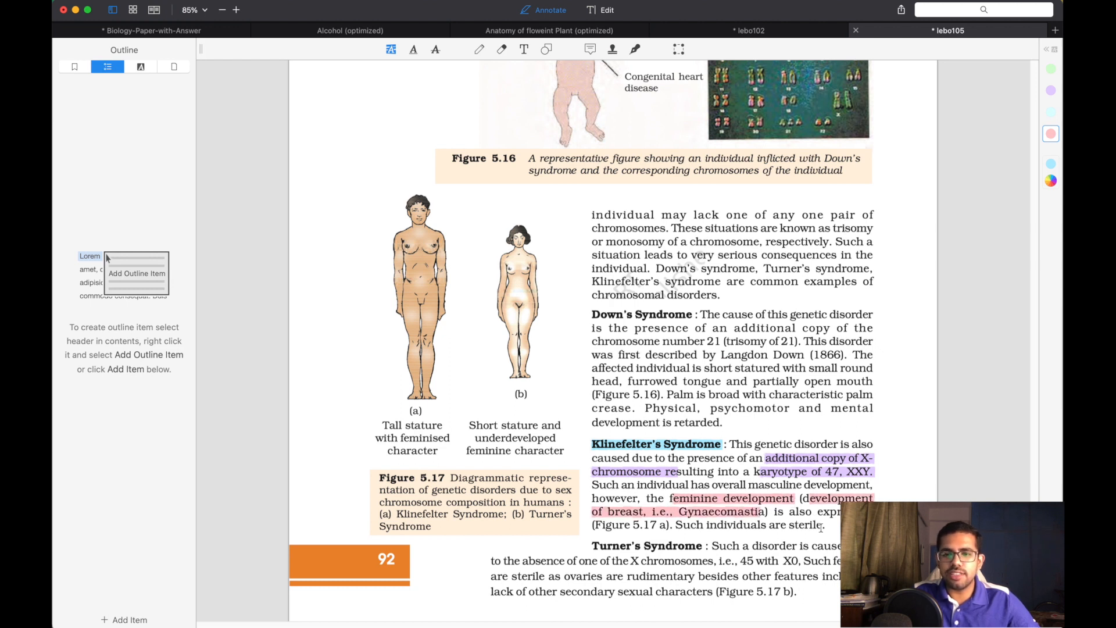
{"action": "left_click_drag", "start_coordinate": [790, 527], "coordinate": [826, 527]}
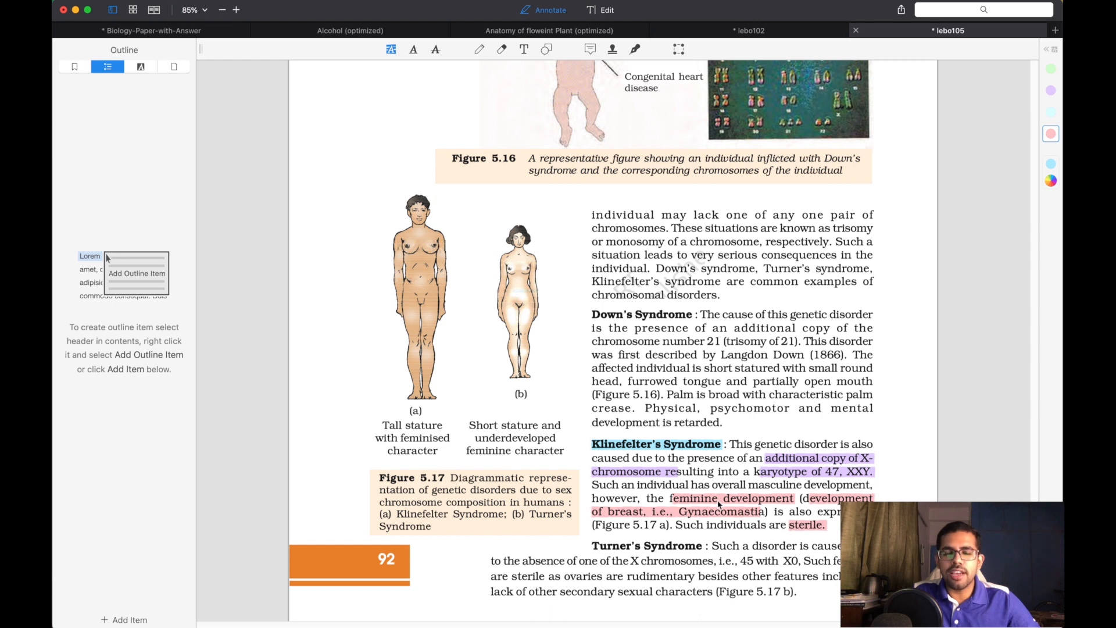
Step: Capture Figure 5.17 together with the syndrome paragraphs beside it and paste the screenshot into the Back field in Anki
{"action": "scroll", "coordinate": [719, 505], "scroll_direction": "down", "scroll_amount": 2}
{"action": "scroll", "coordinate": [719, 502], "scroll_direction": "up", "scroll_amount": 2}
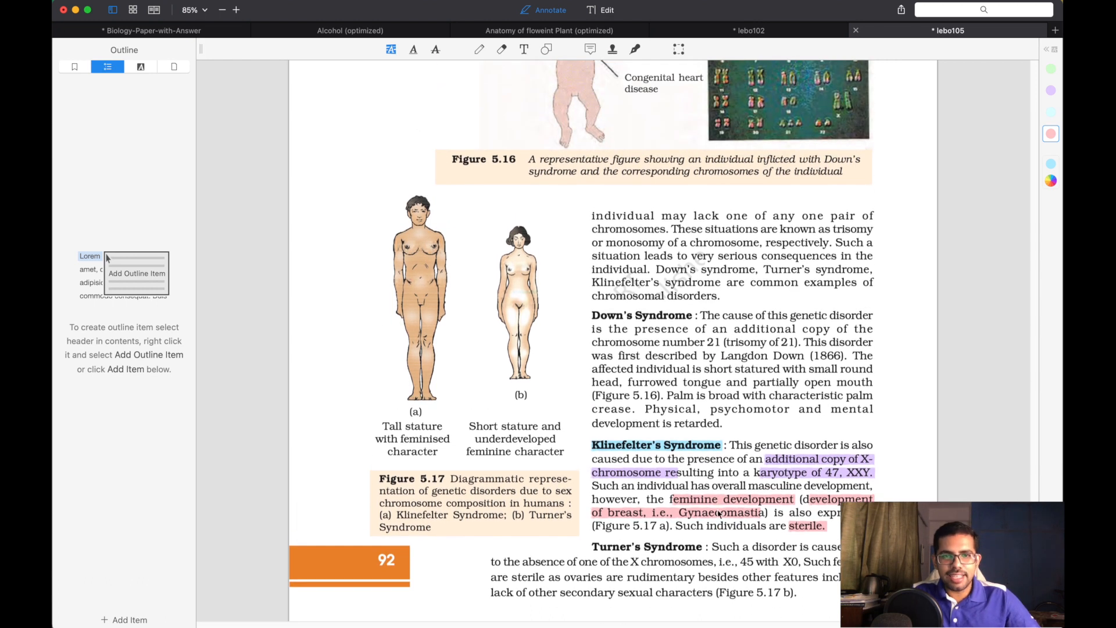
{"action": "left_click_drag", "start_coordinate": [327, 183], "coordinate": [926, 620]}
{"action": "key", "text": "ctrl+Left"}
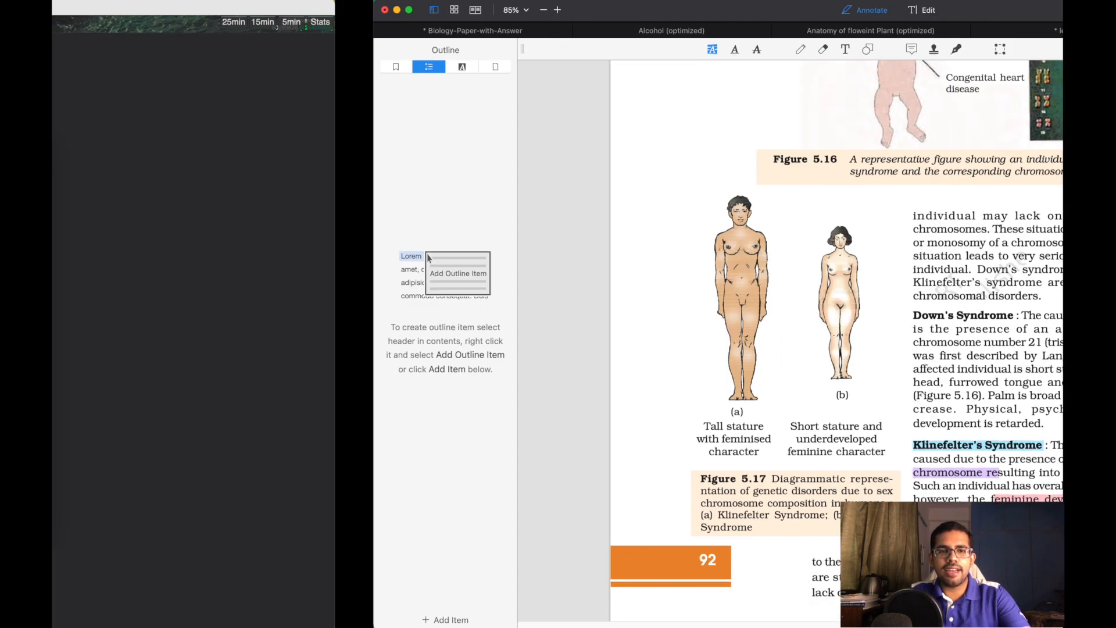
{"action": "left_click", "coordinate": [413, 274]}
{"action": "key", "text": "cmd+v"}
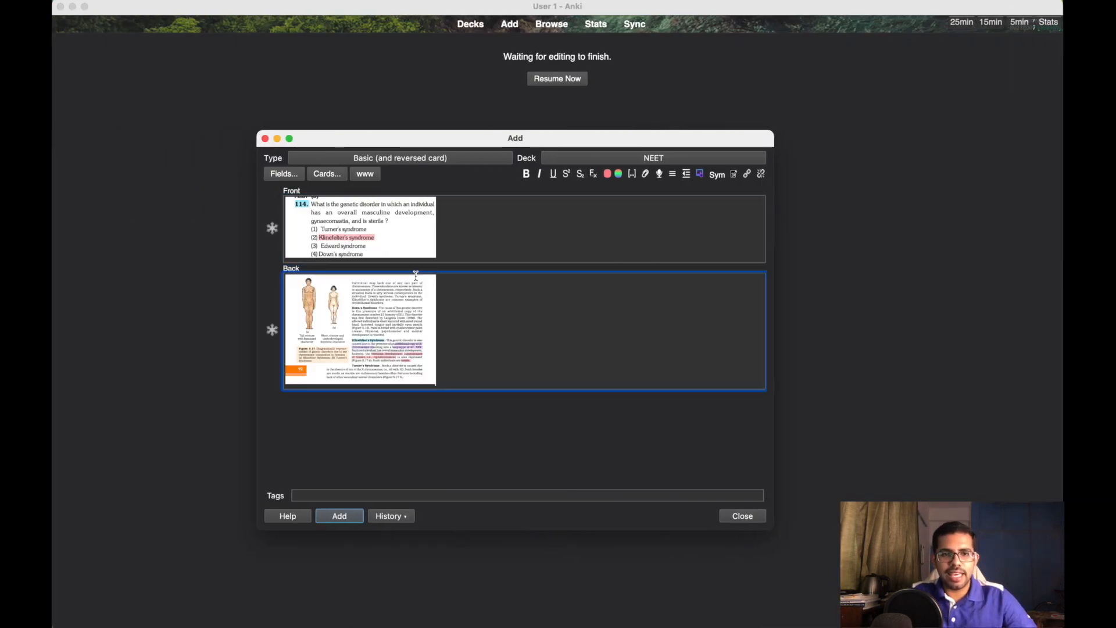
Step: Return to the Biology-Paper-with-Answer document in PDF Expert and copy the question text of number 114 without its options
{"action": "key", "text": "ctrl+Right"}
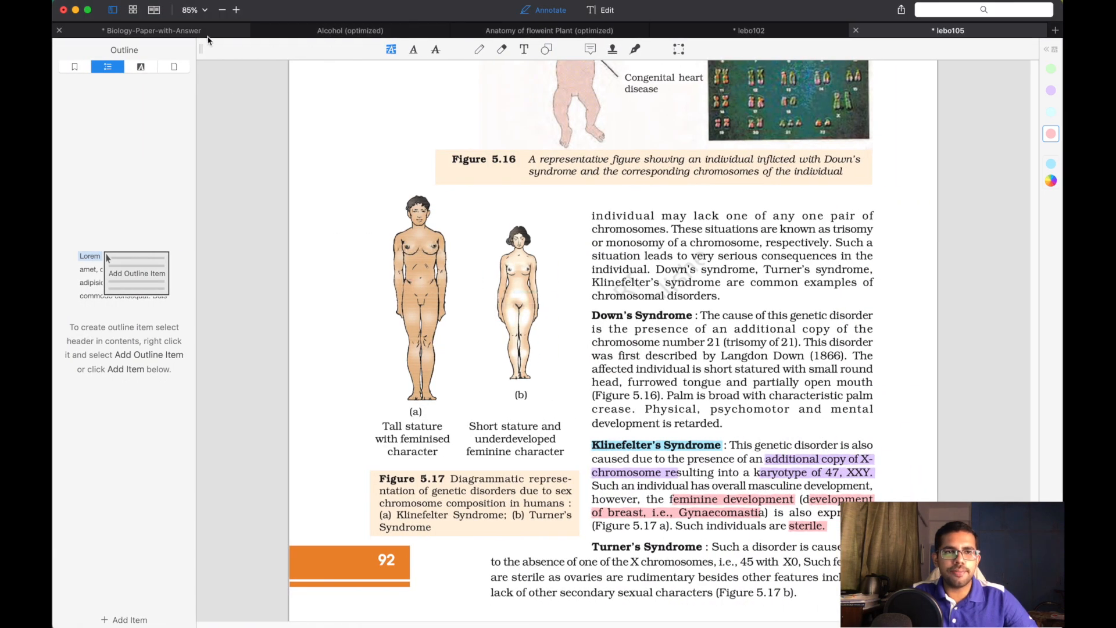
{"action": "left_click", "coordinate": [204, 32]}
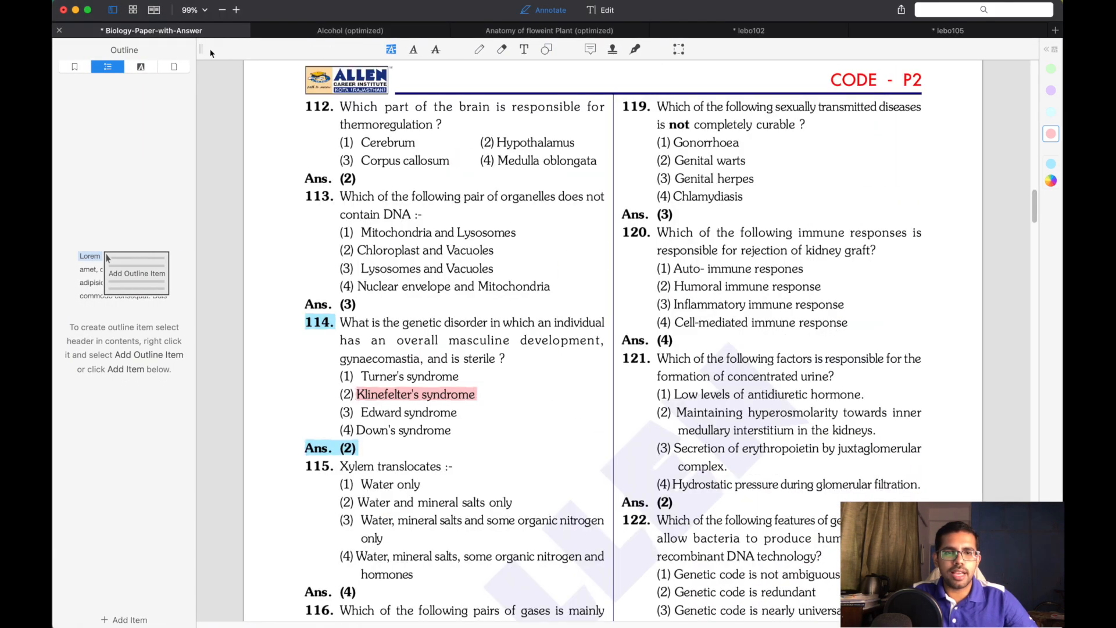
{"action": "left_click", "coordinate": [391, 49]}
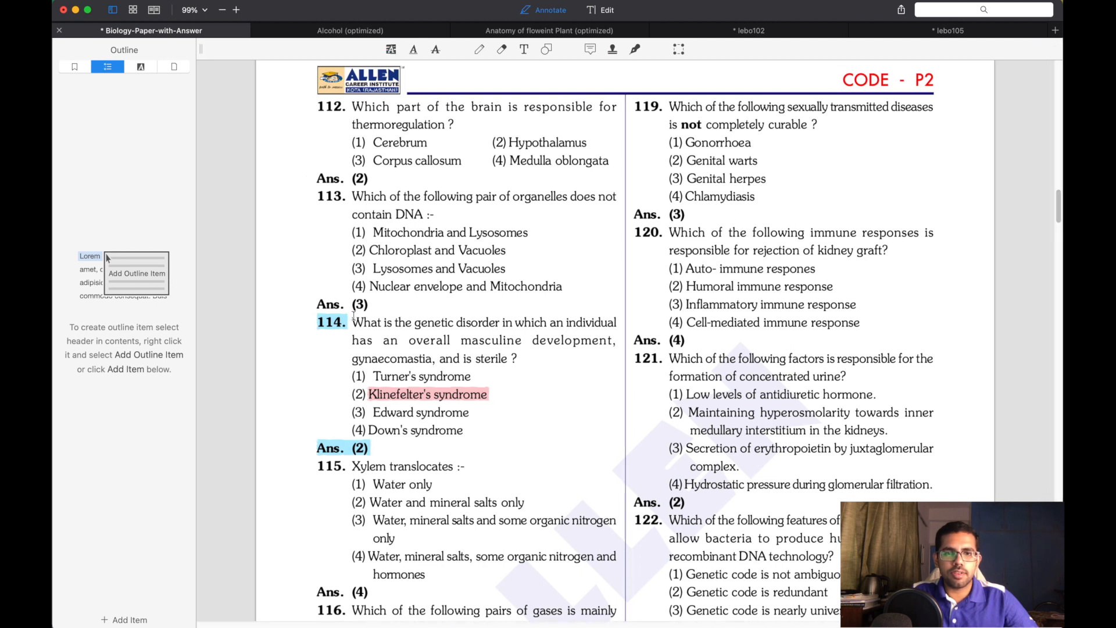
{"action": "left_click_drag", "start_coordinate": [353, 323], "coordinate": [518, 358]}
{"action": "right_click", "coordinate": [514, 357]}
{"action": "left_click", "coordinate": [514, 370]}
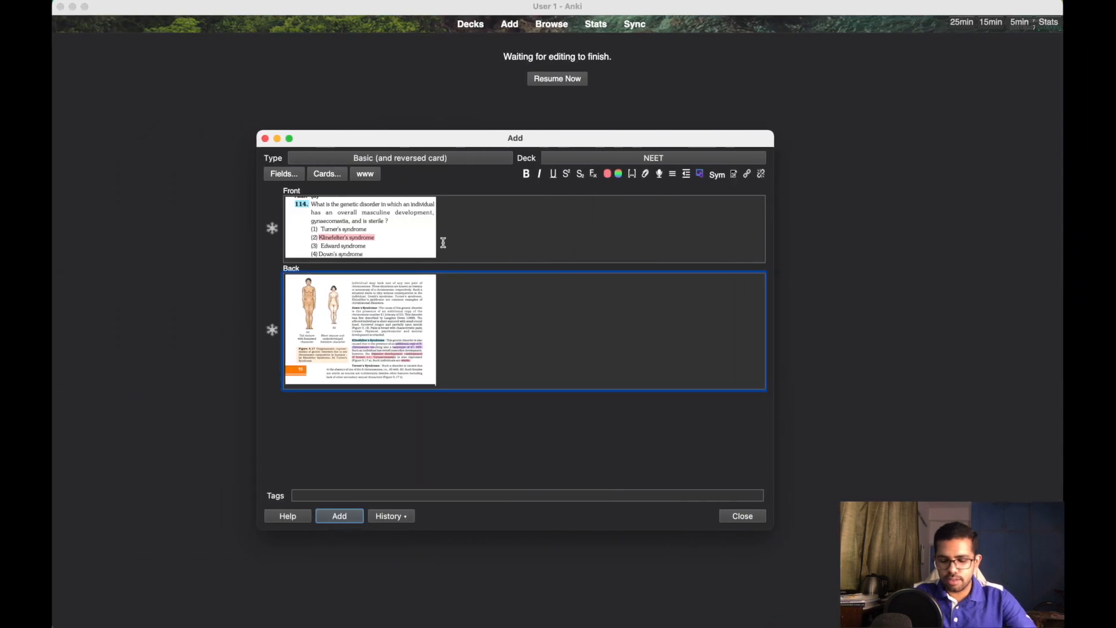
Step: In Anki, replace the screenshot in the Front field with the copied question text
{"action": "left_click", "coordinate": [443, 242]}
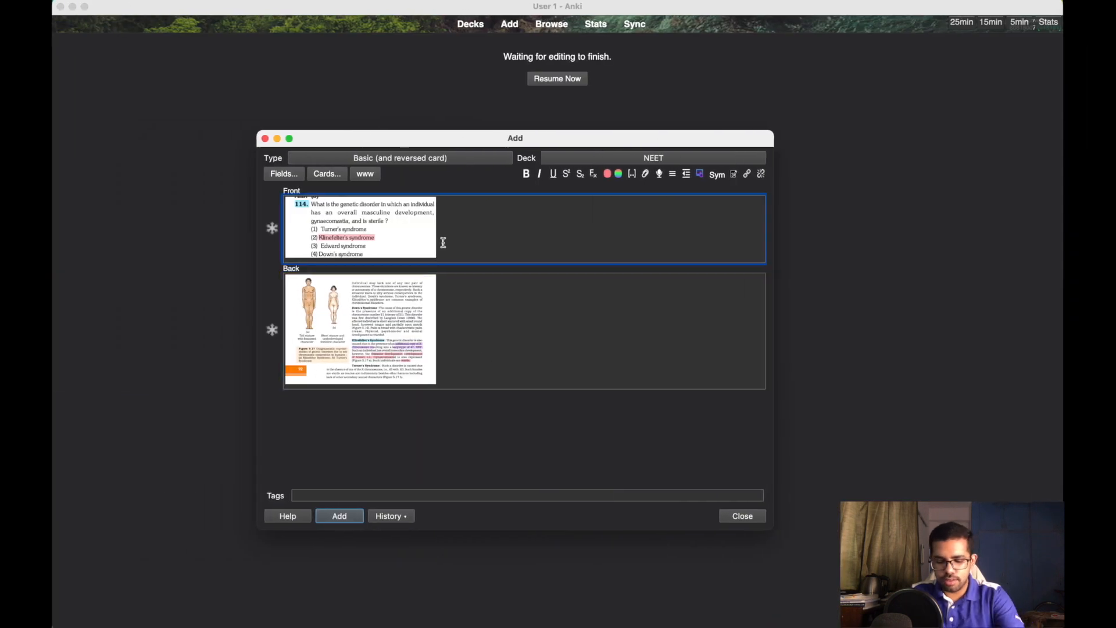
{"action": "key", "text": "BackSpace"}
{"action": "key", "text": "super+v"}
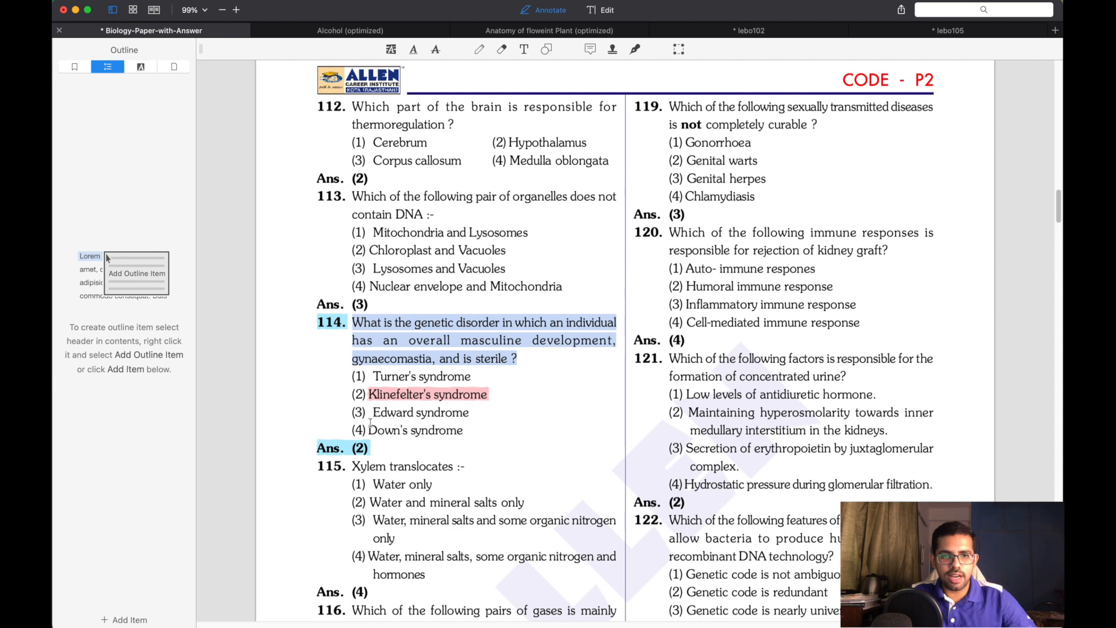
Step: Back in PDF Expert, highlight the "Down's syndrome" option of question 114 in pale cyan
{"action": "mouse_move", "coordinate": [371, 423]}
{"action": "left_mouse_down"}
{"action": "mouse_move", "coordinate": [459, 433]}
{"action": "mouse_move", "coordinate": [380, 413]}
{"action": "left_mouse_up"}
{"action": "left_click_drag", "start_coordinate": [378, 429], "coordinate": [466, 433]}
{"action": "left_click", "coordinate": [337, 410]}
{"action": "right_click", "coordinate": [462, 435]}
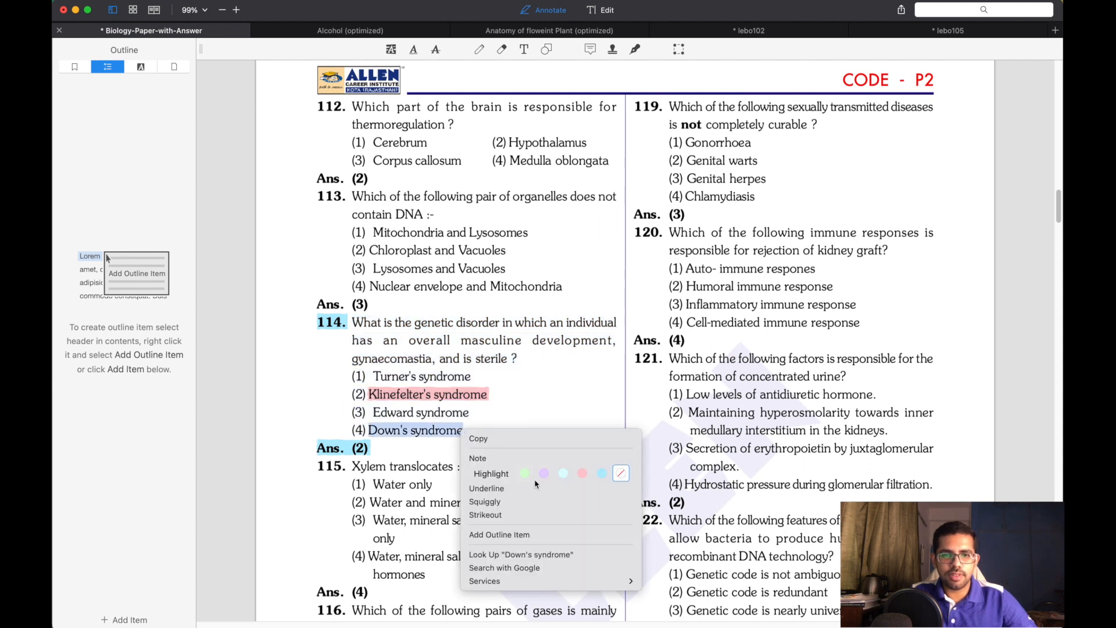
{"action": "left_click", "coordinate": [561, 474]}
Step: Capture question 114 with its options, paste the screenshot after the image in Anki's Back field, and add the note
{"action": "key", "text": "super+shift+4"}
{"action": "left_click_drag", "start_coordinate": [303, 309], "coordinate": [636, 457]}
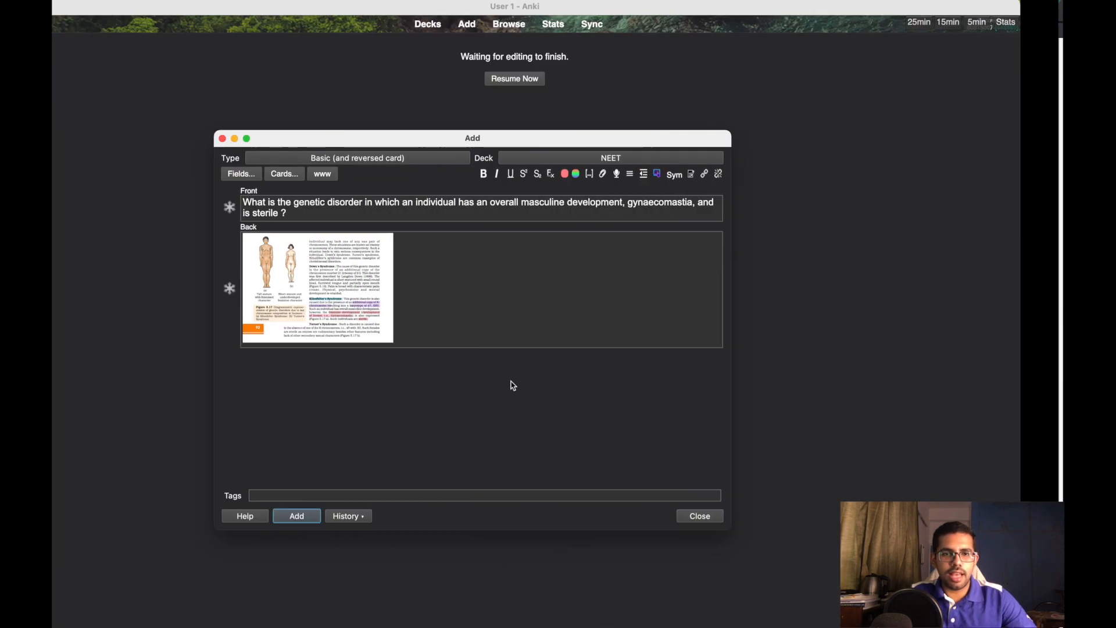
{"action": "double_click", "coordinate": [433, 325]}
{"action": "double_click", "coordinate": [448, 332]}
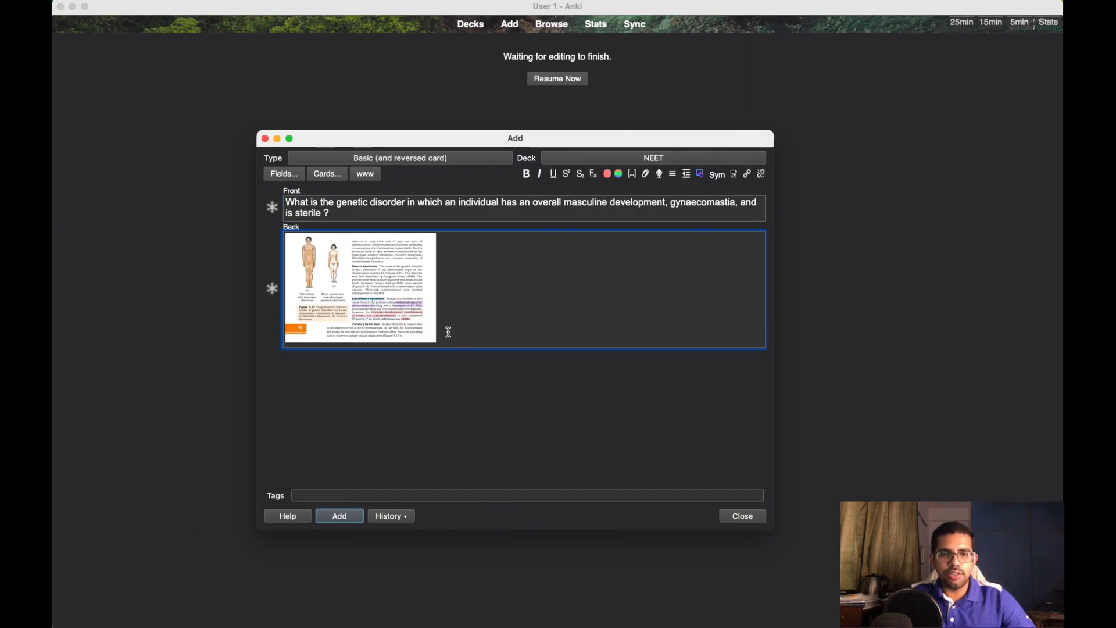
{"action": "key", "text": "super+v"}
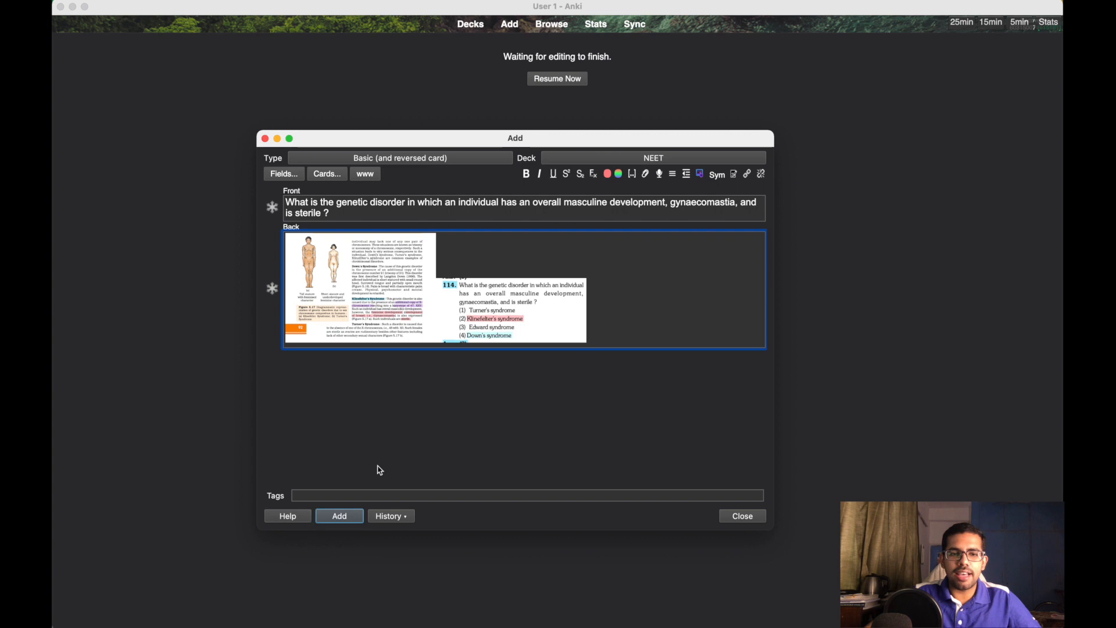
{"action": "left_click", "coordinate": [341, 521]}
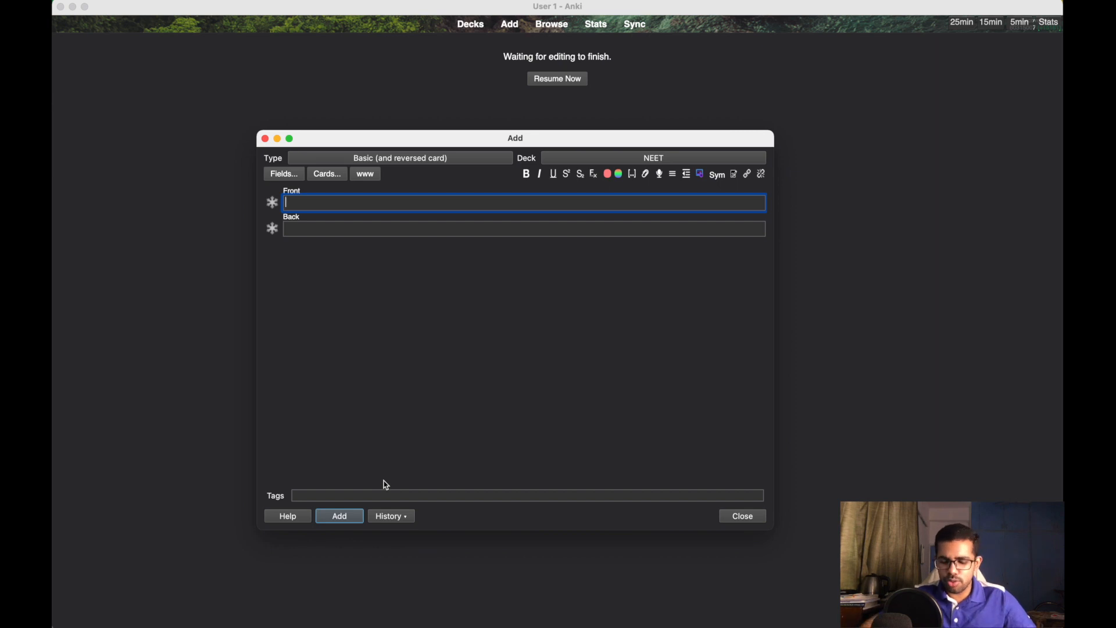
Step: View the Dow's process notes in PDF Expert's Alcohol (optimized) document, and enter "Dow's Process" in the Front field of the new Anki note
{"action": "key", "text": "ctrl+Right"}
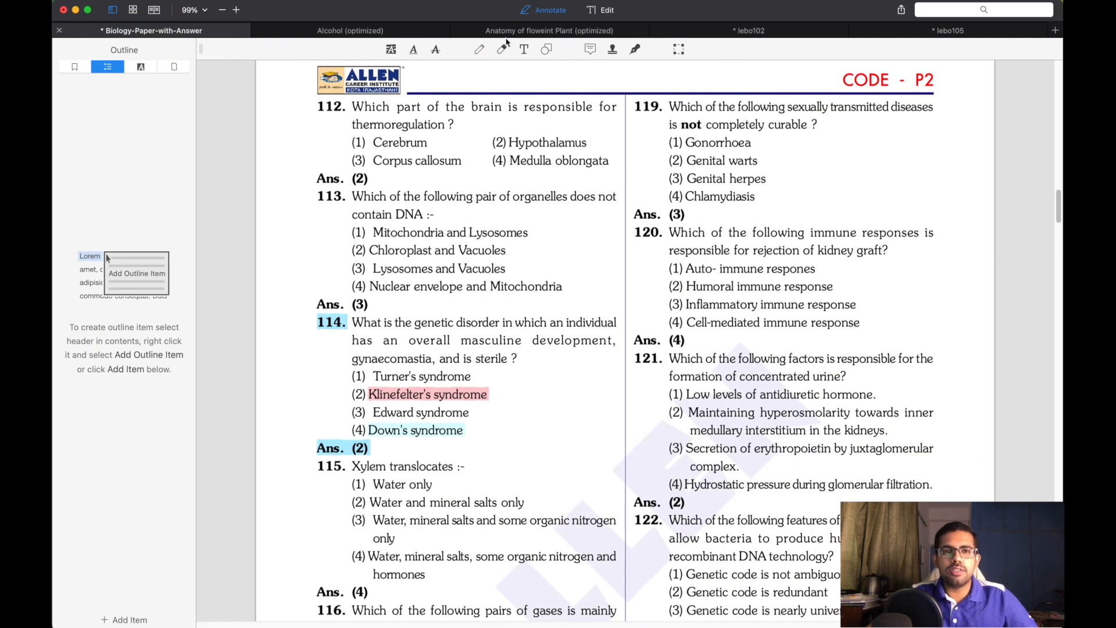
{"action": "left_click", "coordinate": [343, 32]}
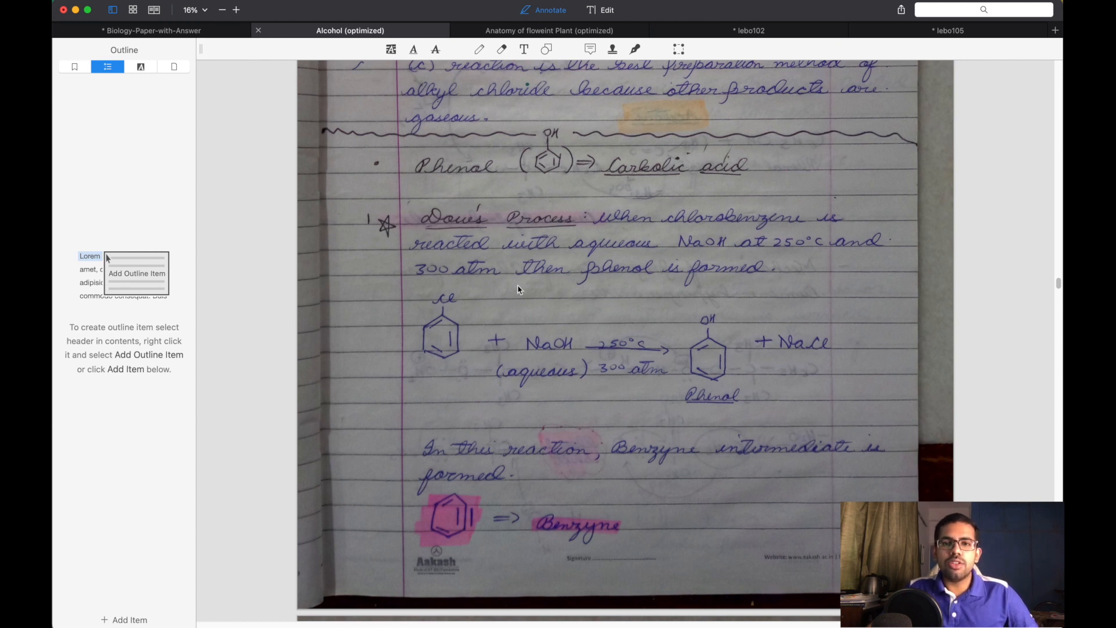
{"action": "key", "text": "ctrl+Left"}
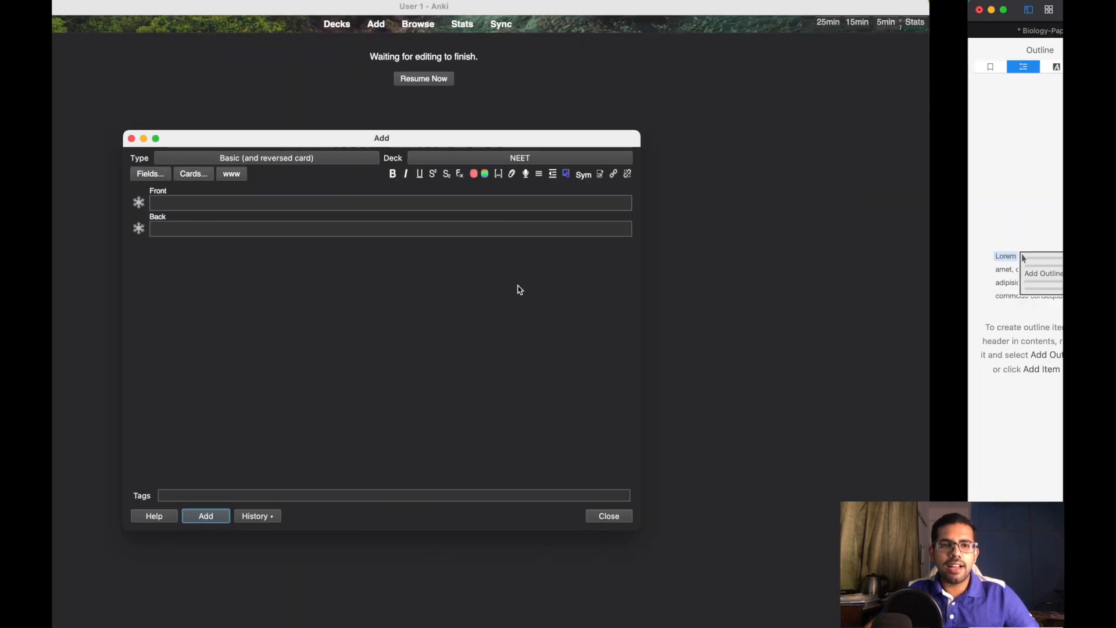
{"action": "left_click", "coordinate": [303, 206]}
{"action": "type", "text": "D"}
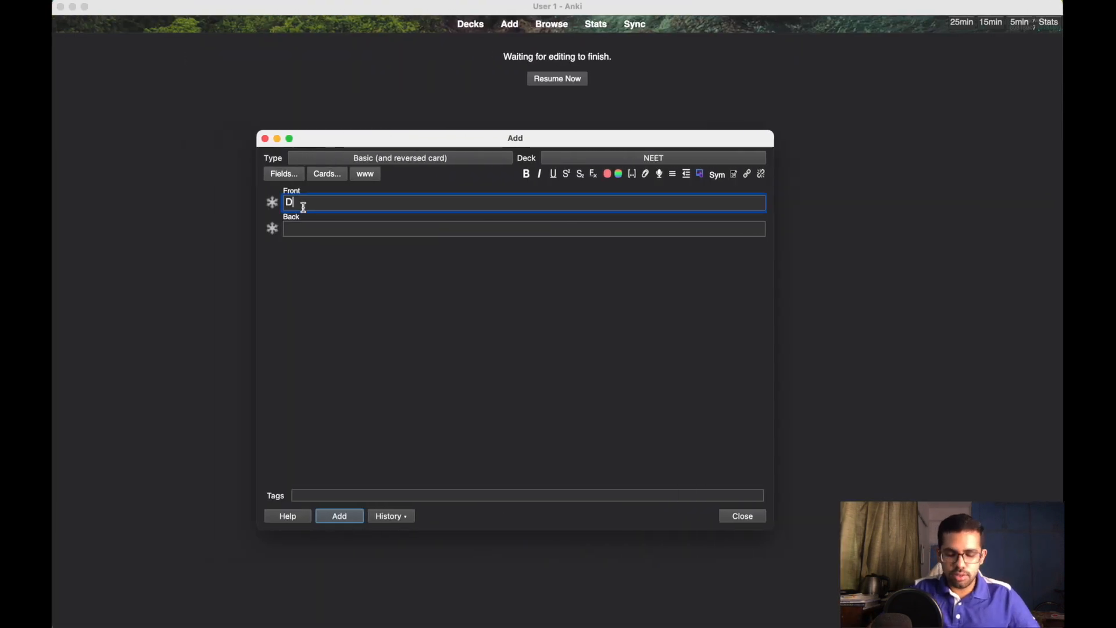
{"action": "type", "text": "OW'S "}
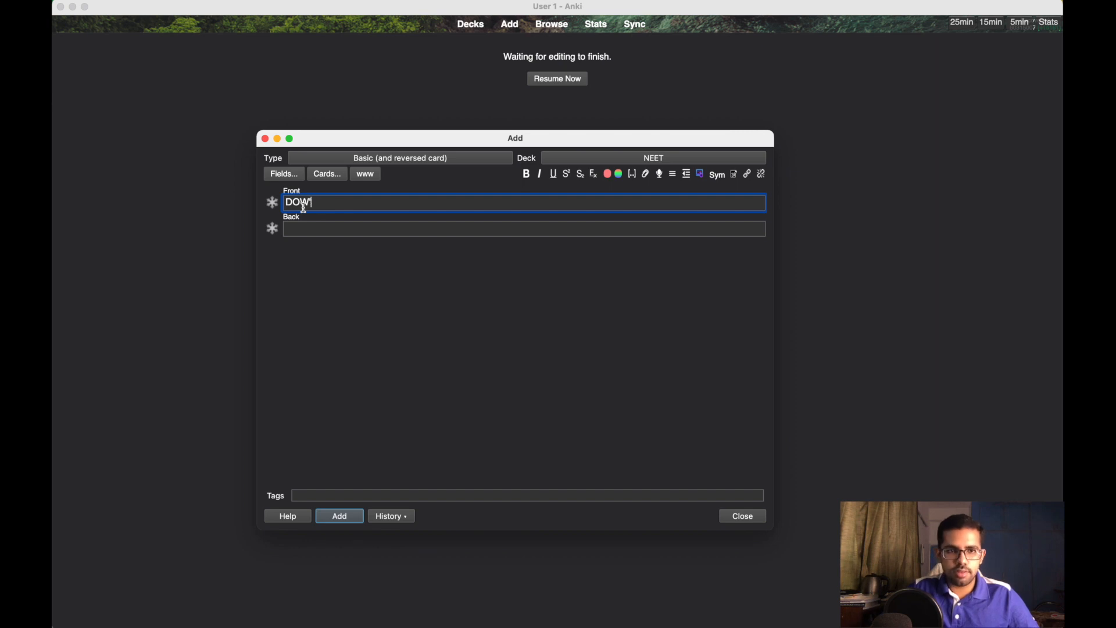
{"action": "type", "text": "w"}
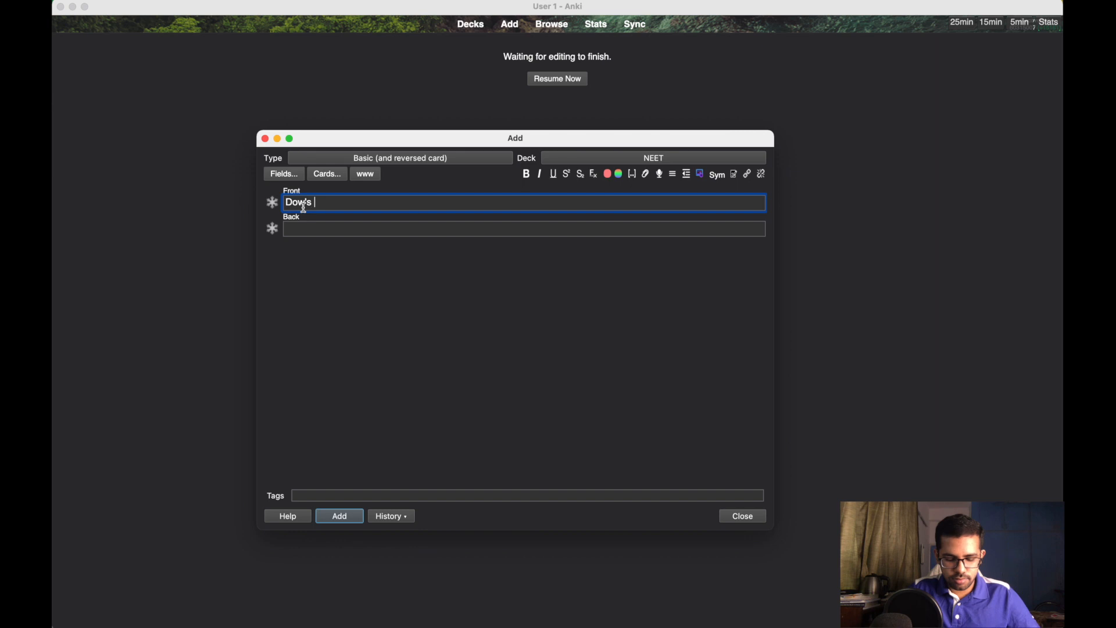
{"action": "type", "text": "'s Process"}
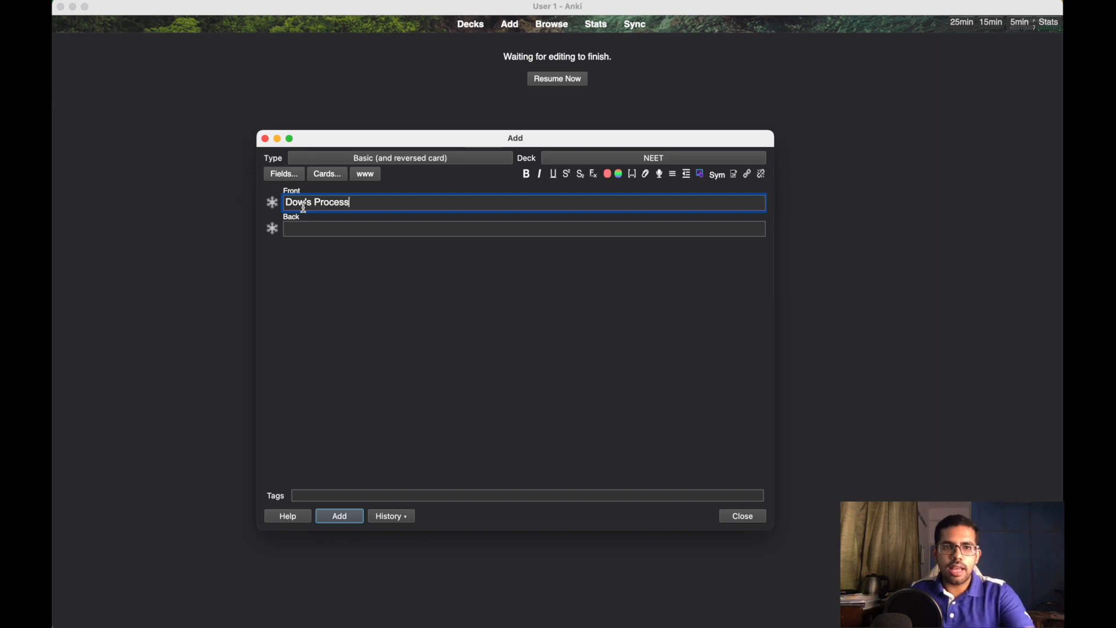
Step: Capture the handwritten Dow's process notes in PDF Expert, paste the screenshot into Anki's Back field, and add the note
{"action": "key", "text": "ctrl+Right"}
{"action": "key", "text": "ctrl+shift+super+4"}
{"action": "left_click_drag", "start_coordinate": [336, 187], "coordinate": [906, 556]}
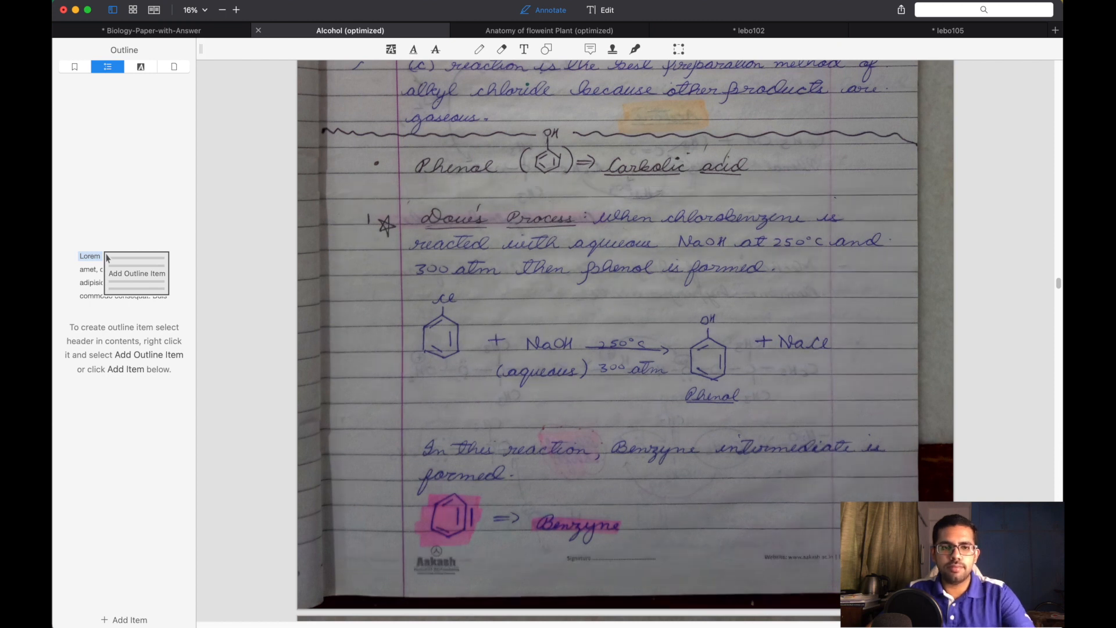
{"action": "key", "text": "ctrl+Left"}
{"action": "left_click", "coordinate": [427, 226]}
{"action": "key", "text": "super+v"}
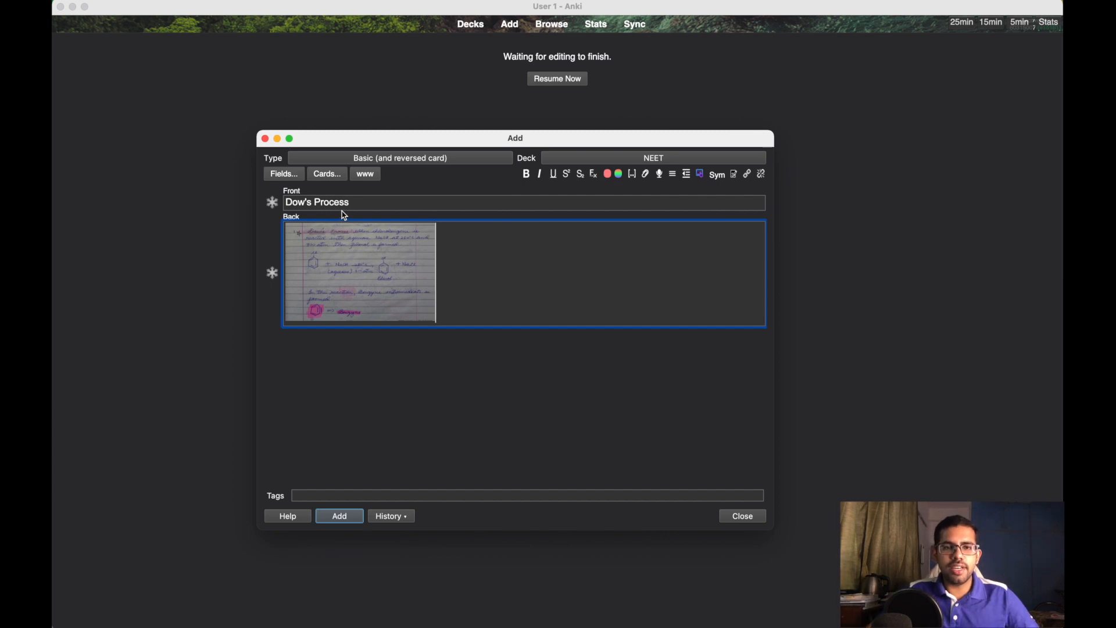
{"action": "left_click", "coordinate": [357, 517]}
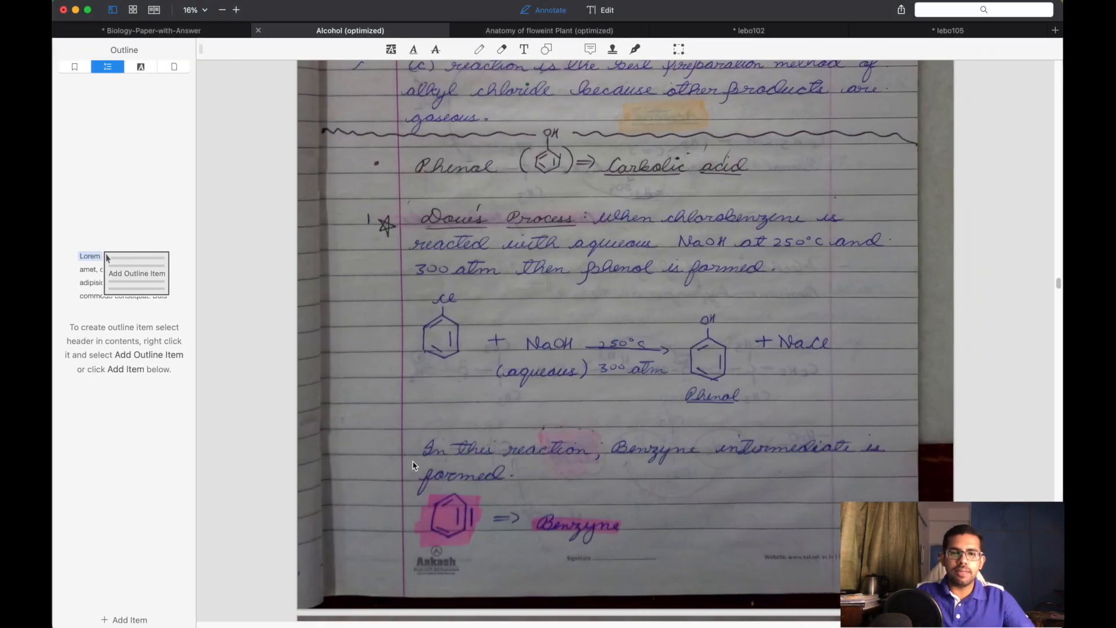
Step: Capture only the chlorobenzene-to-phenol reaction equation from the handwritten notes and paste the screenshot into the Front field in Anki
{"action": "key", "text": "super+shift+4"}
{"action": "left_click_drag", "start_coordinate": [395, 278], "coordinate": [889, 419]}
{"action": "key", "text": "ctrl+Left"}
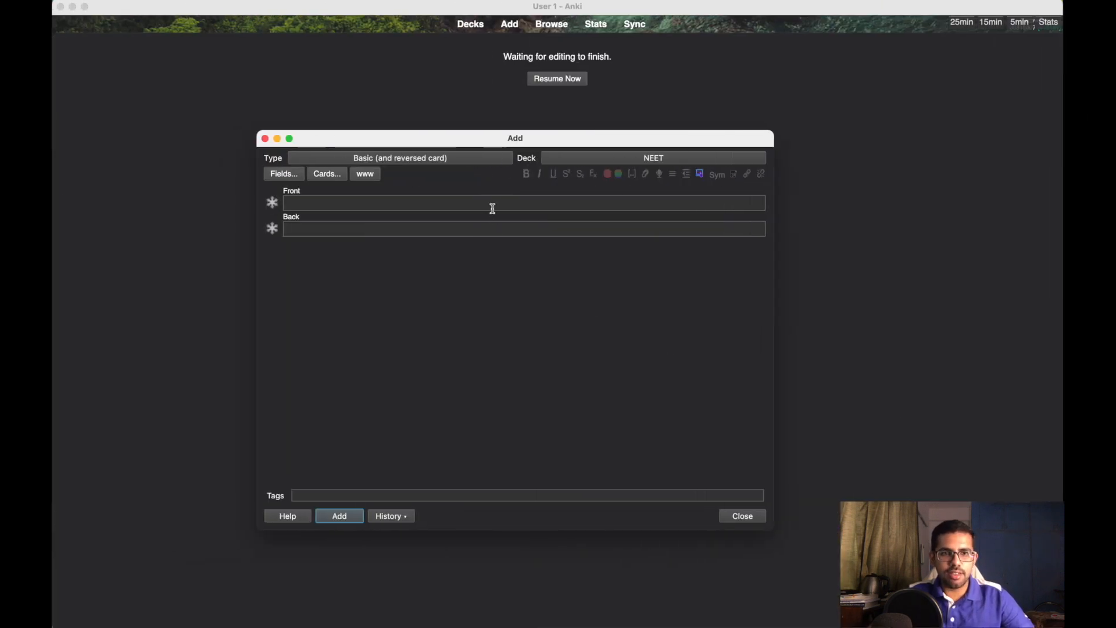
{"action": "left_click", "coordinate": [493, 205]}
{"action": "key", "text": "super+v"}
Step: Enter "Dow's Process" in the Back field of the reaction note and add the note to the NEET deck
{"action": "left_click", "coordinate": [484, 263]}
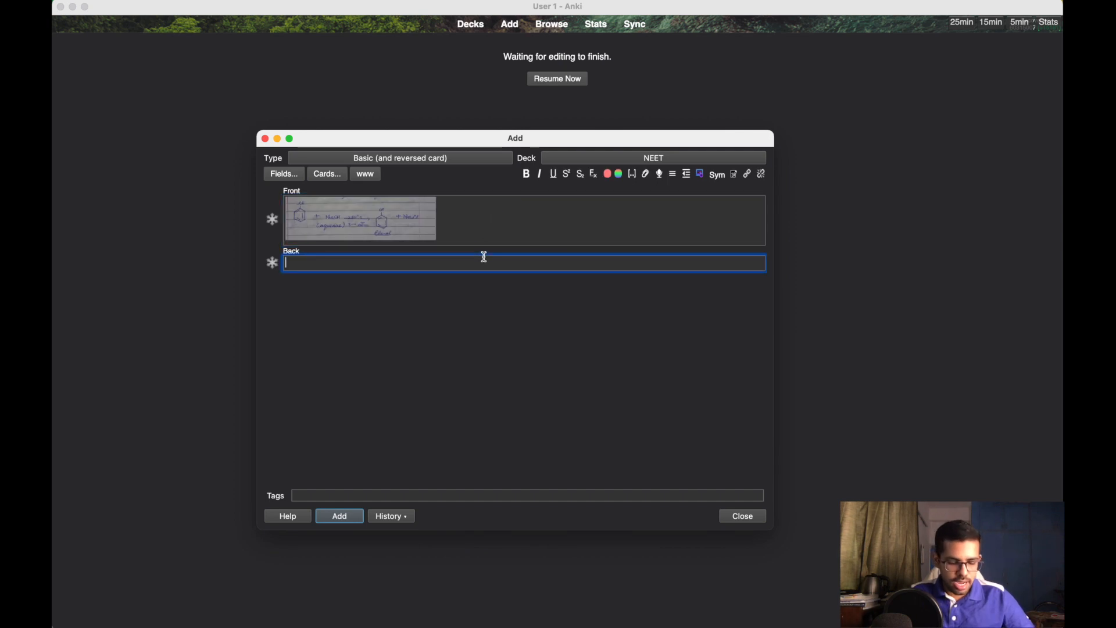
{"action": "type", "text": "Dow"}
{"action": "type", "text": "'s "}
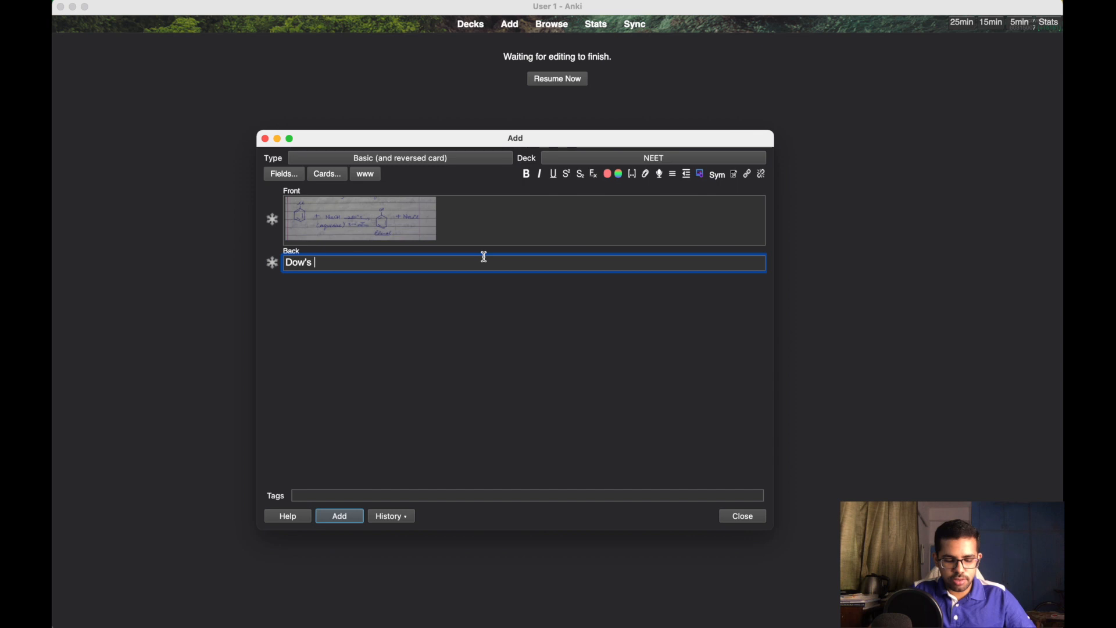
{"action": "type", "text": "Process"}
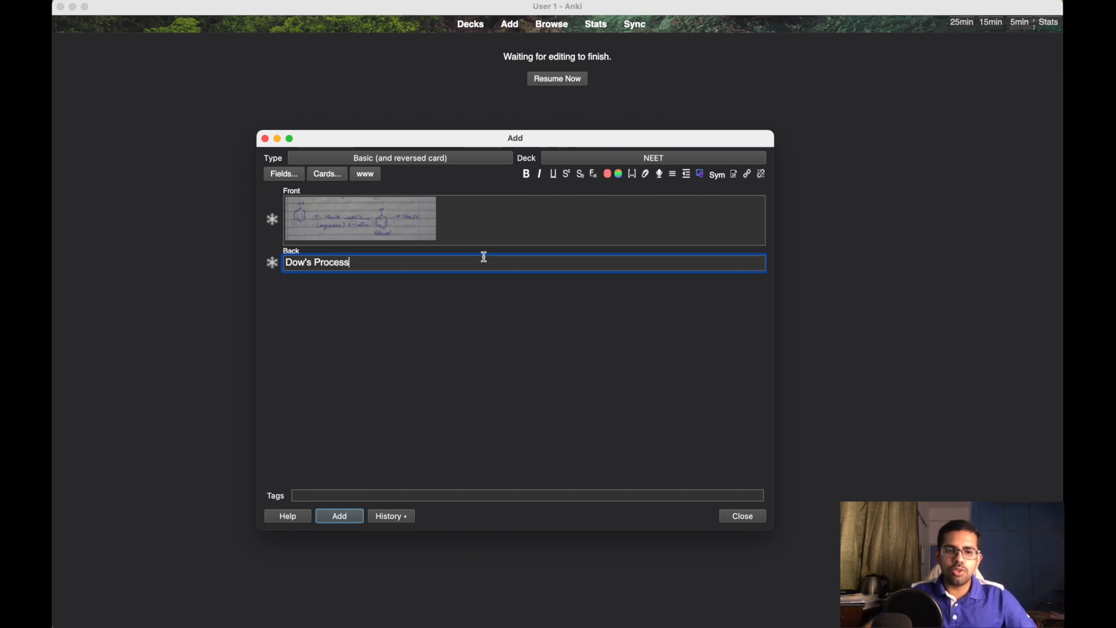
{"action": "left_click", "coordinate": [334, 516]}
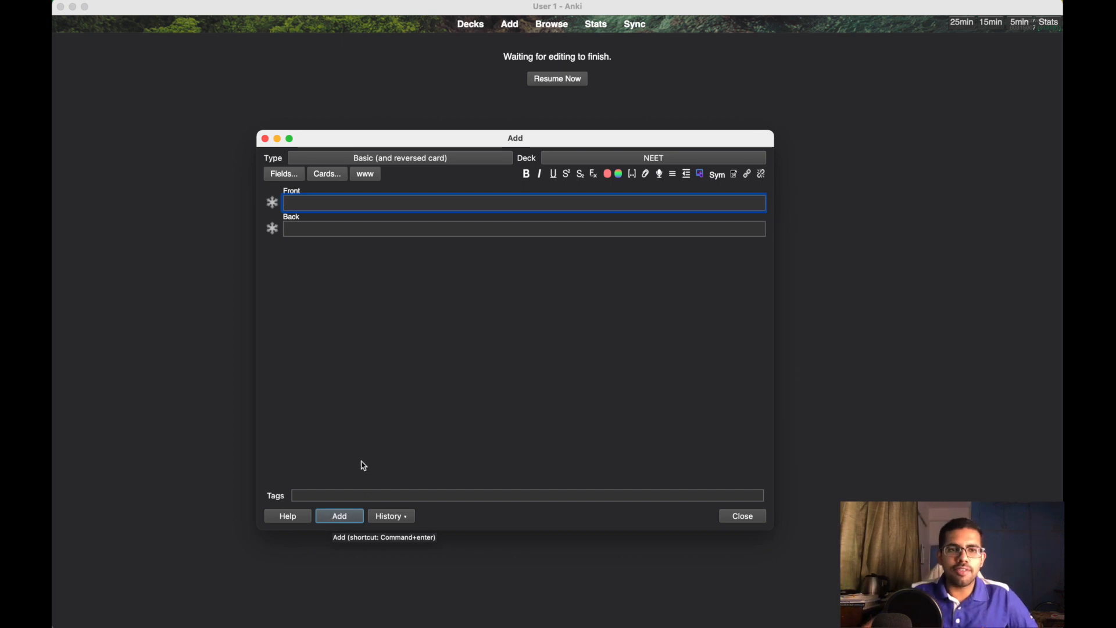
Step: Close the Add window, start studying the NEET deck, and reveal and rate the water pollination figure card as Good
{"action": "left_click", "coordinate": [266, 139]}
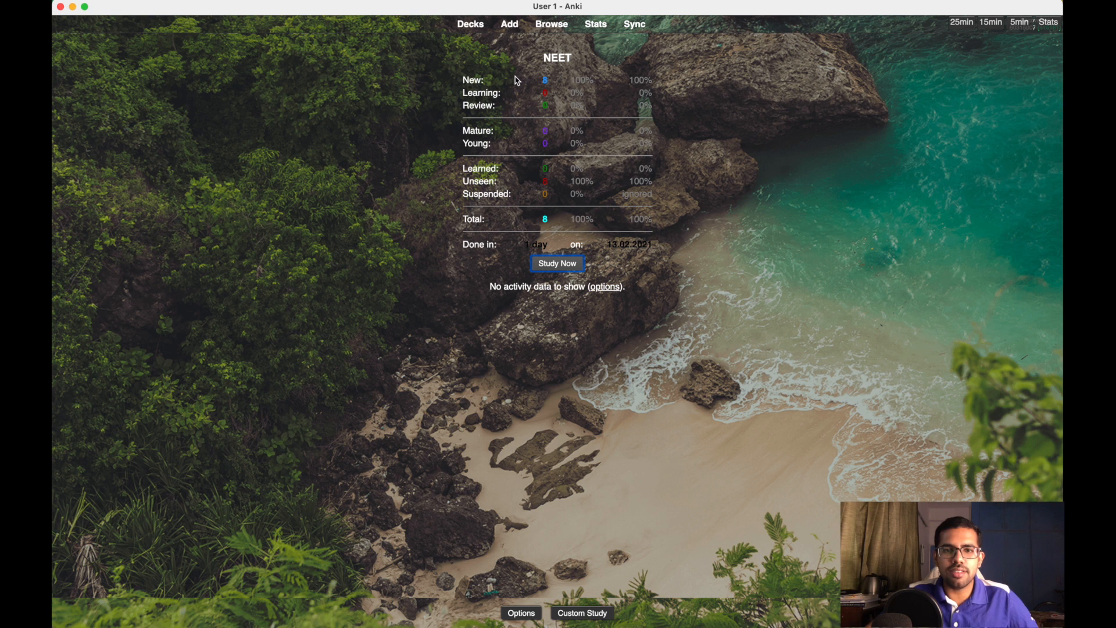
{"action": "left_click", "coordinate": [556, 265]}
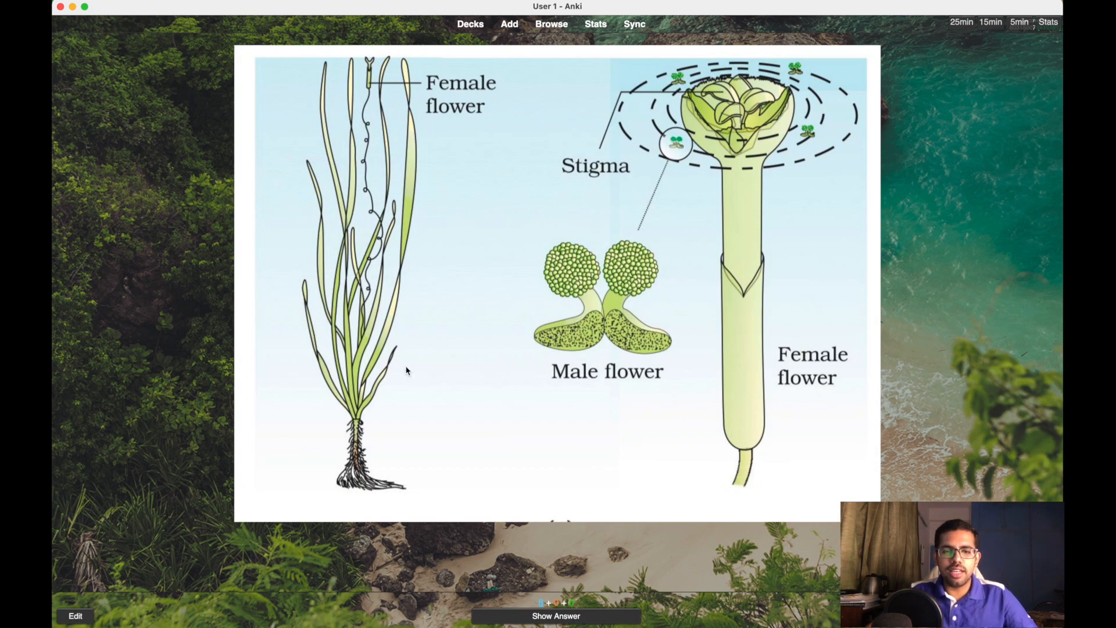
{"action": "left_click", "coordinate": [556, 616]}
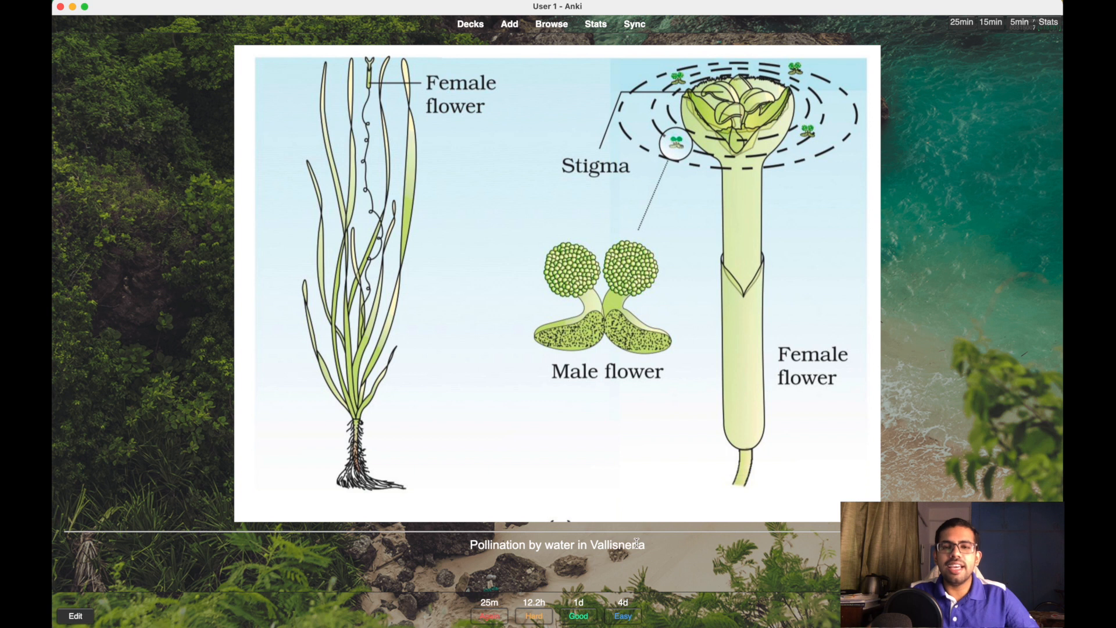
{"action": "key", "text": "space"}
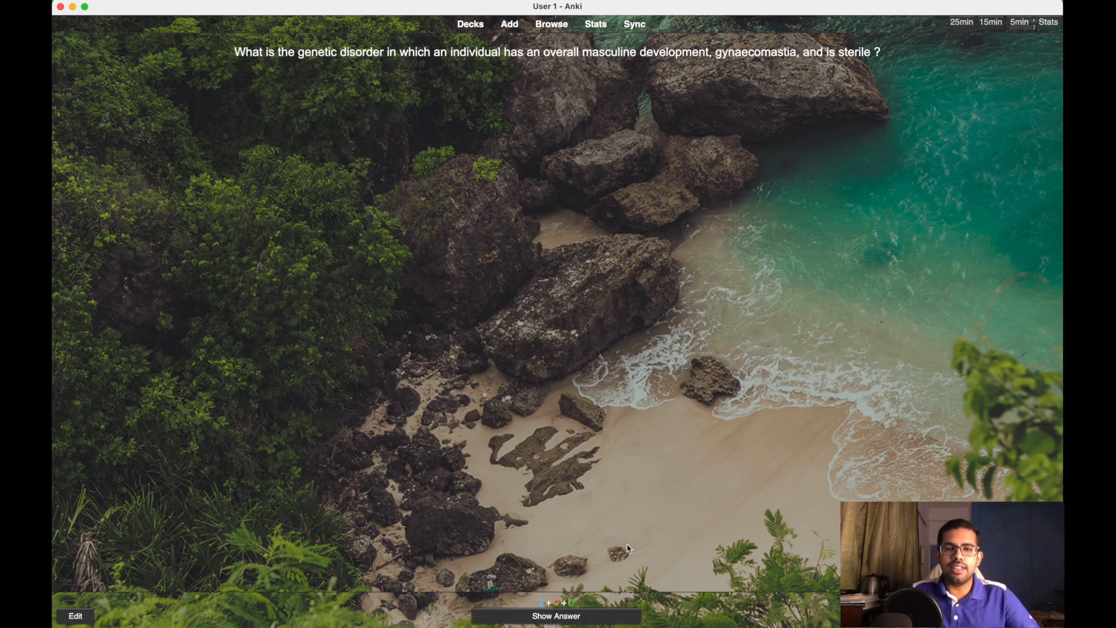
Step: Reveal the answer to the genetic disorder card, review its textbook excerpt and question 114 screenshot, and rate the card Good
{"action": "key", "text": "space"}
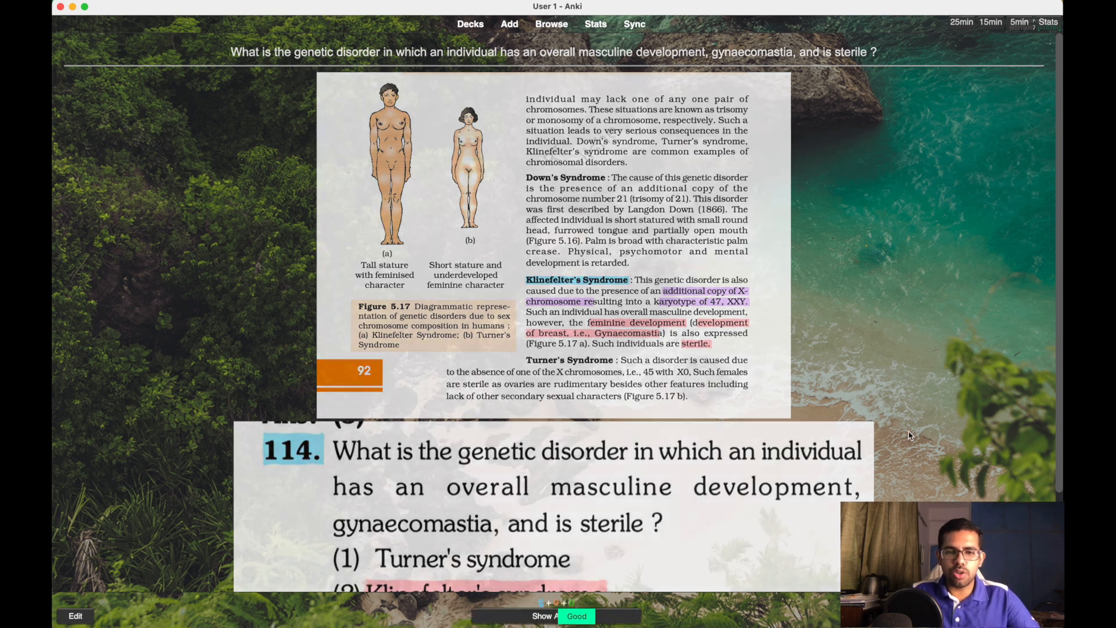
{"action": "key", "text": "space"}
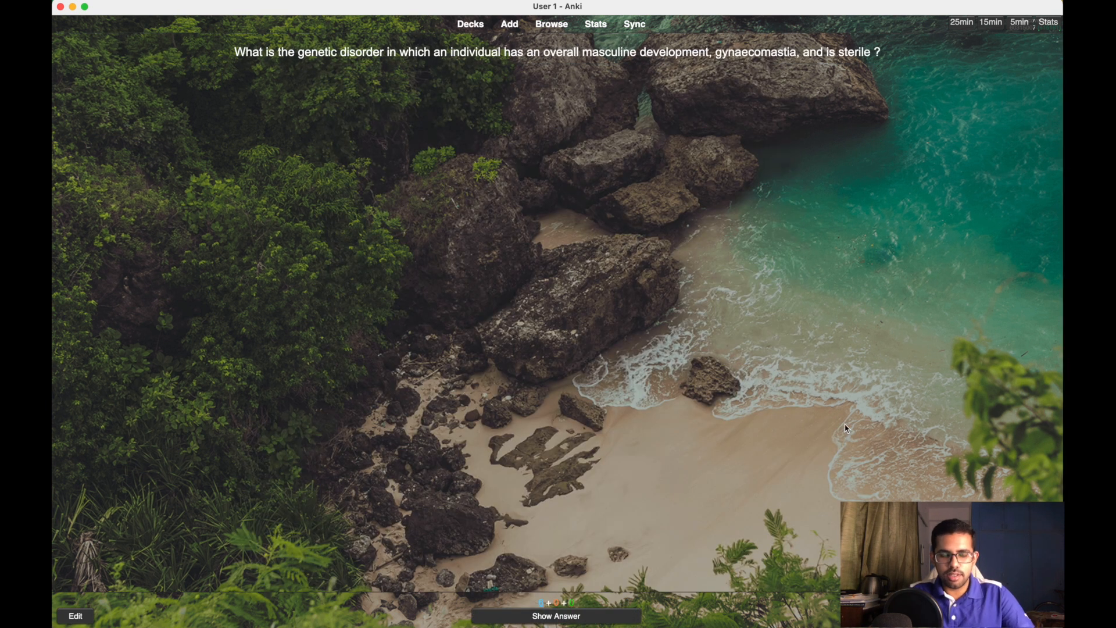
{"action": "key", "text": "space"}
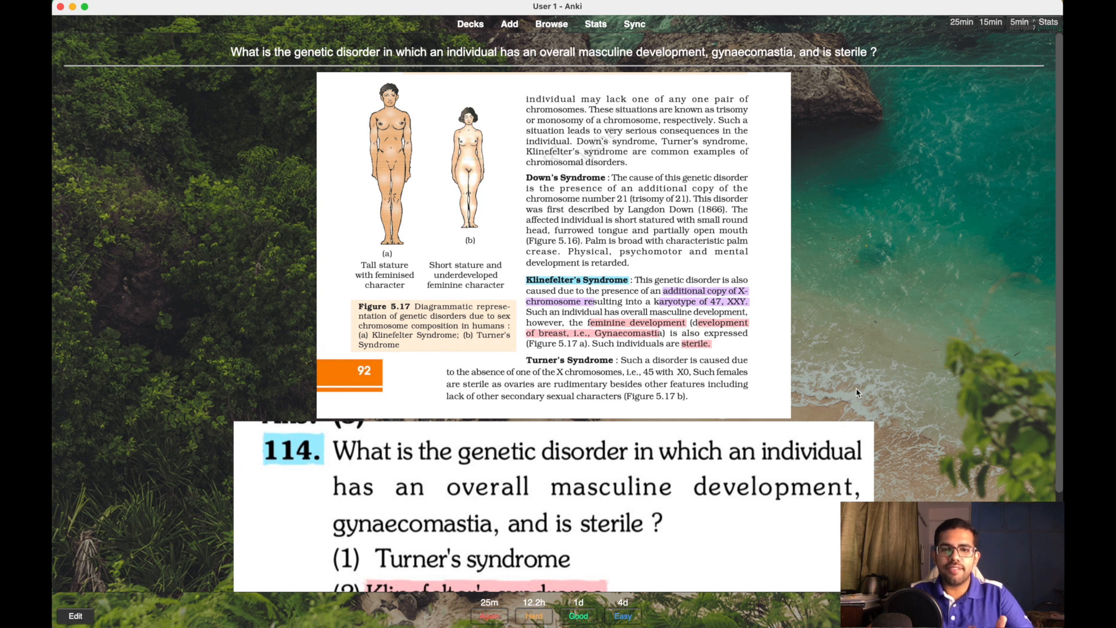
{"action": "scroll", "coordinate": [727, 372], "scroll_direction": "down", "scroll_amount": 5}
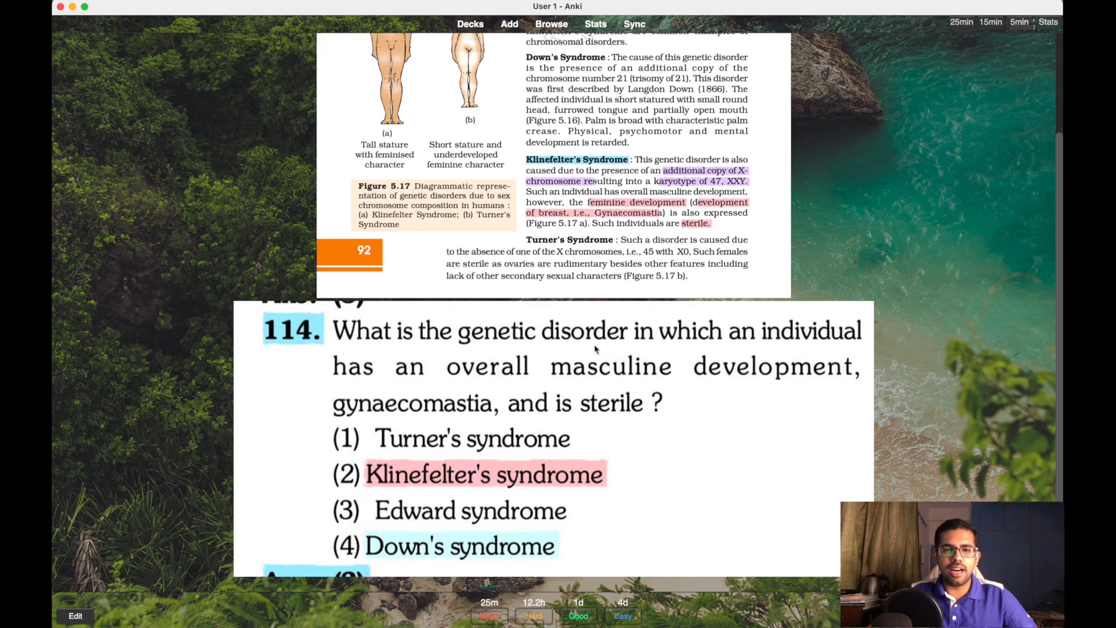
{"action": "key", "text": "space"}
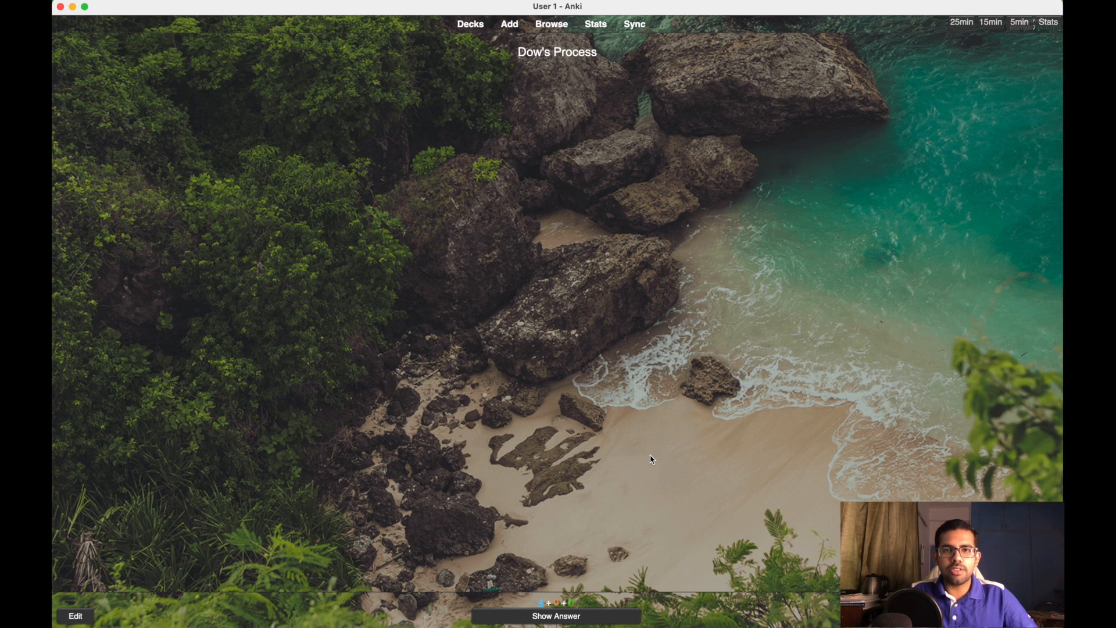
Step: Reveal and rate as Good both the "Dow's Process" card and the phenol reaction card to finish the study session
{"action": "key", "text": "space"}
{"action": "scroll", "coordinate": [634, 390], "scroll_direction": "down", "scroll_amount": 1}
{"action": "scroll", "coordinate": [635, 397], "scroll_direction": "up", "scroll_amount": 1}
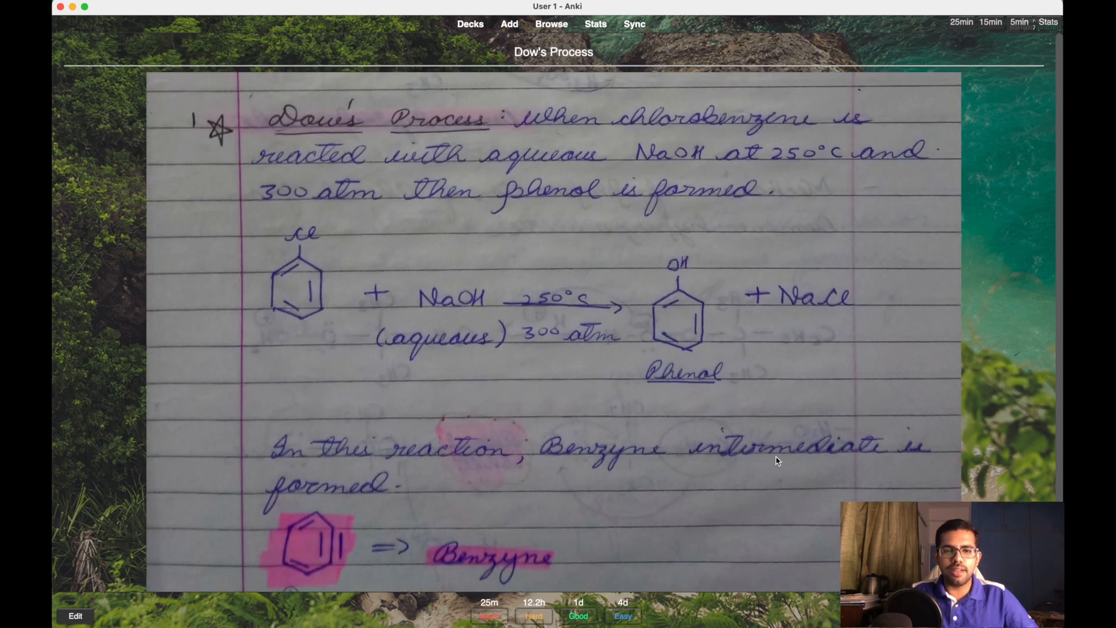
{"action": "key", "text": "space"}
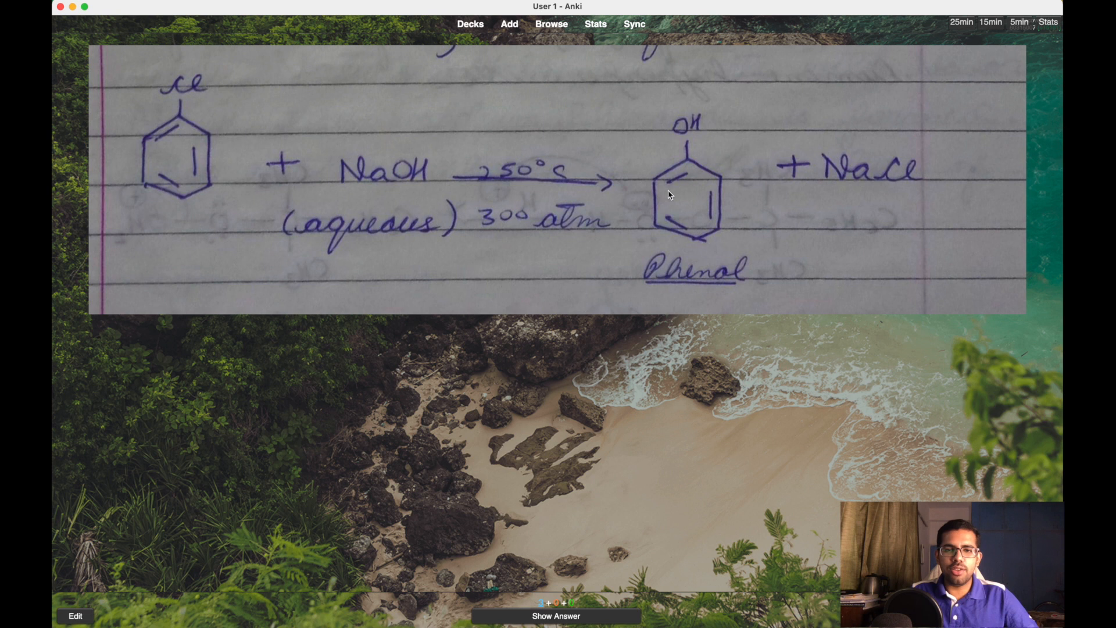
{"action": "key", "text": "space"}
{"action": "key", "text": "space"}
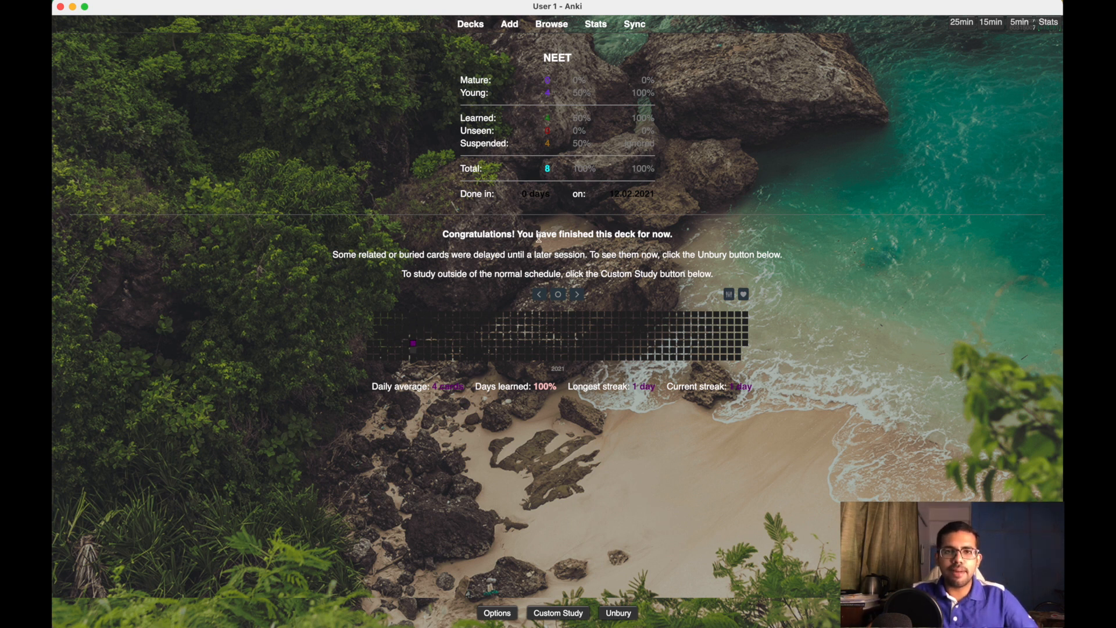
Step: Return to the deck list and examine the previous year's activity in the review heatmap
{"action": "left_click", "coordinate": [475, 26]}
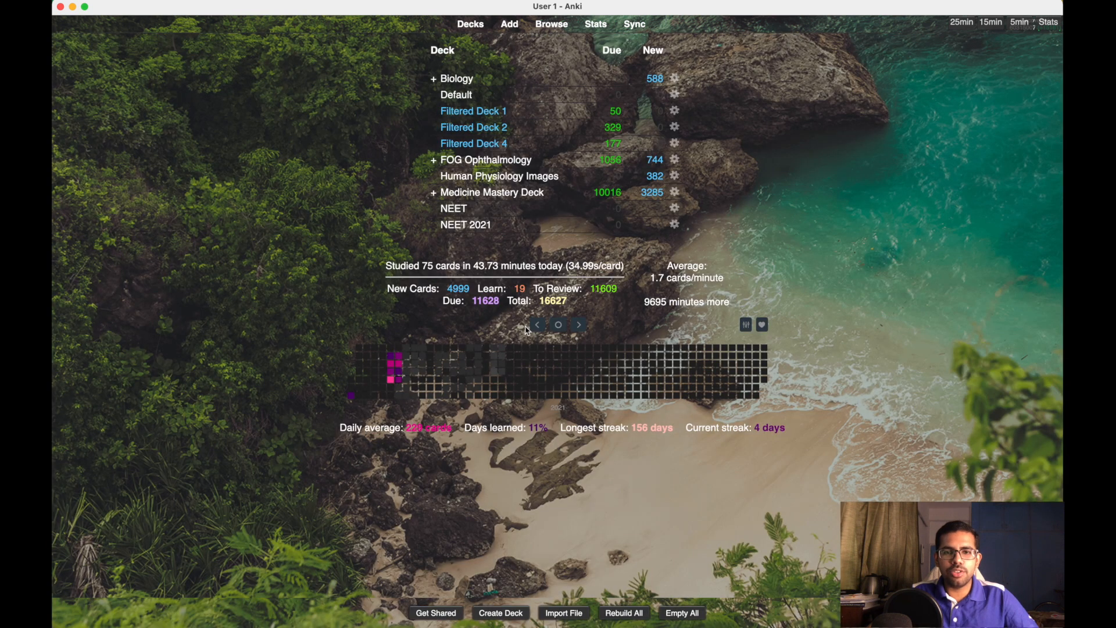
{"action": "left_click", "coordinate": [539, 326]}
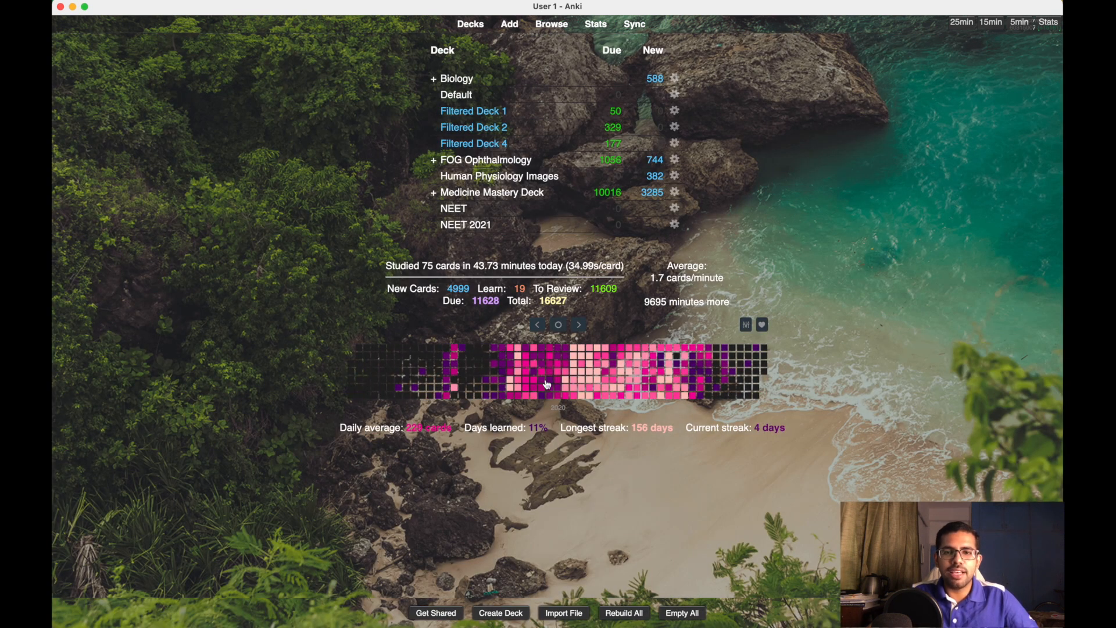
{"action": "mouse_move", "coordinate": [592, 377]}
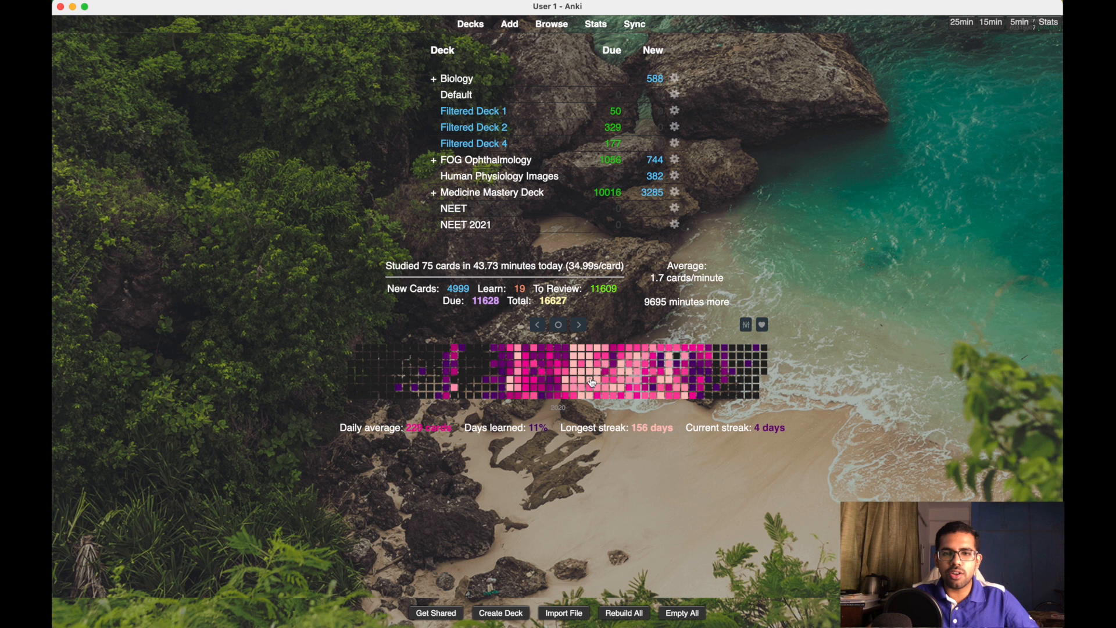
{"action": "mouse_move", "coordinate": [593, 402]}
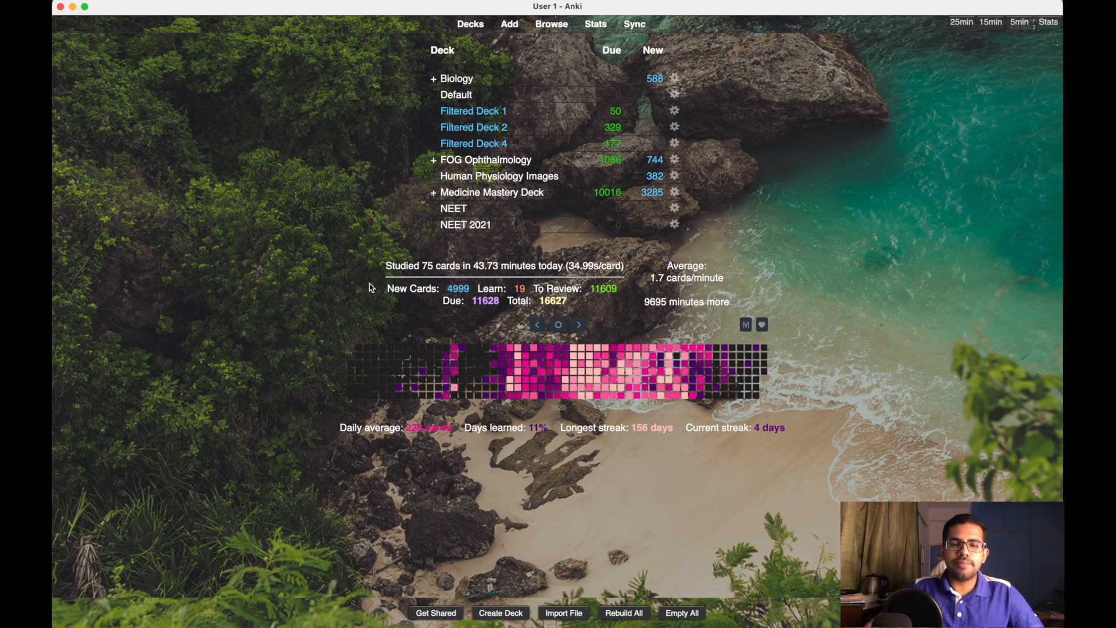
Step: Open the Add-ons window, look through the list of installed add-ons, and close the window
{"action": "mouse_move", "coordinate": [285, 3]}
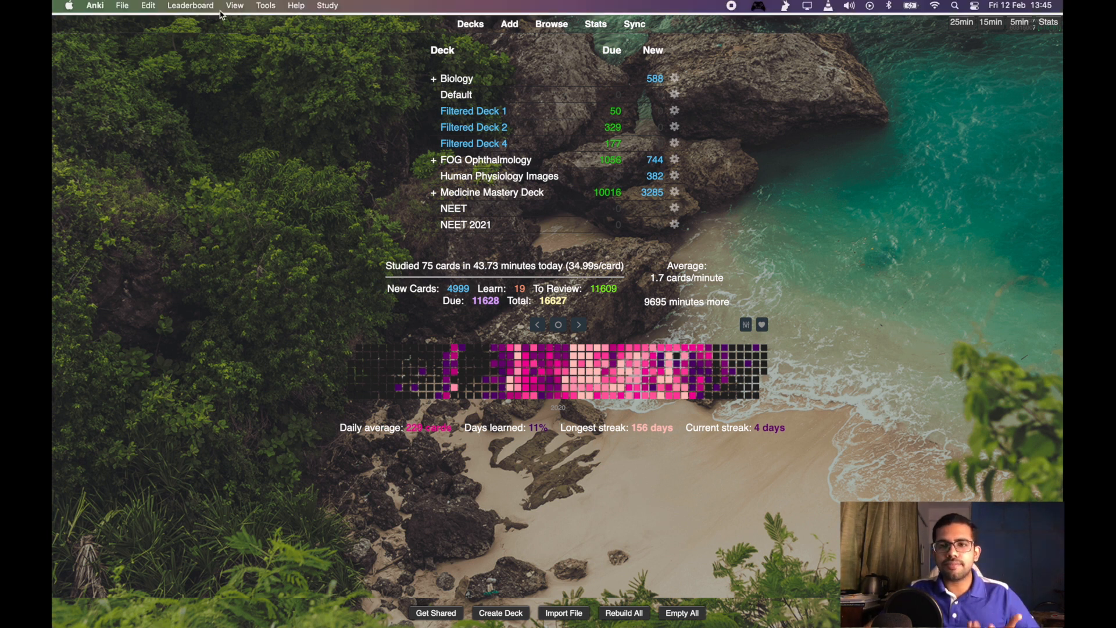
{"action": "left_click", "coordinate": [266, 7]}
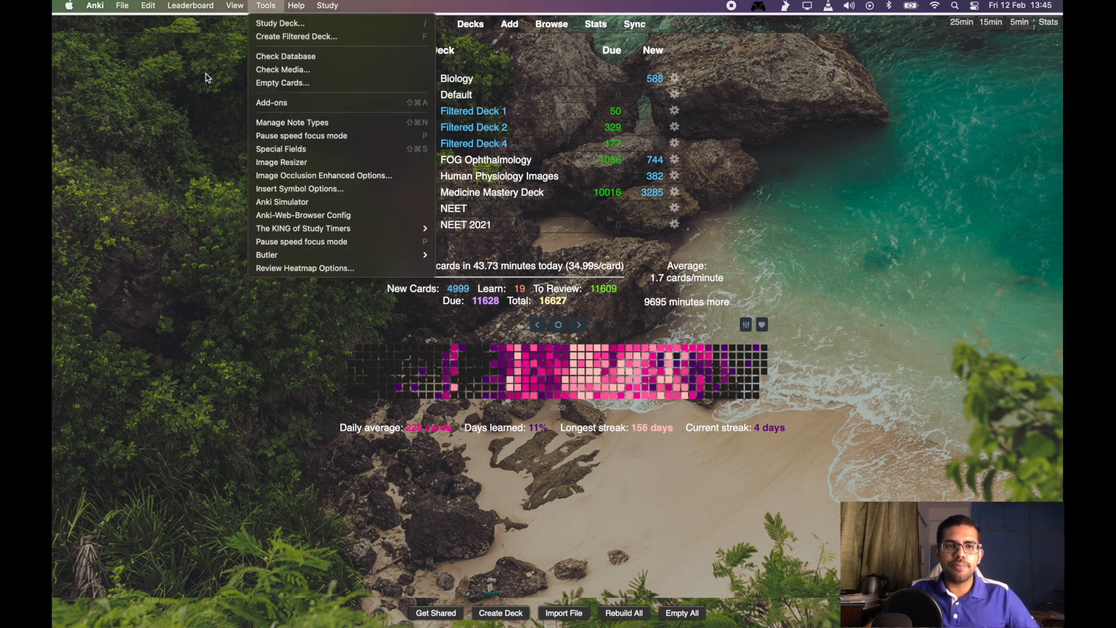
{"action": "left_click", "coordinate": [258, 103]}
{"action": "scroll", "coordinate": [493, 281], "scroll_direction": "down", "scroll_amount": 2}
{"action": "scroll", "coordinate": [493, 282], "scroll_direction": "down", "scroll_amount": 15}
{"action": "scroll", "coordinate": [493, 282], "scroll_direction": "up", "scroll_amount": 15}
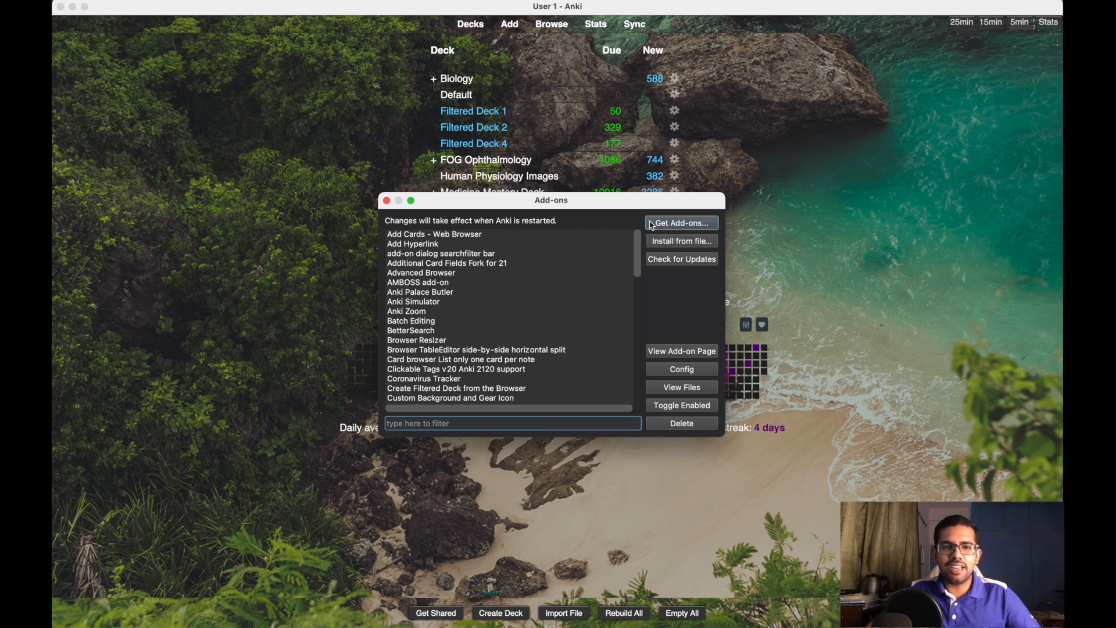
{"action": "left_click", "coordinate": [387, 201]}
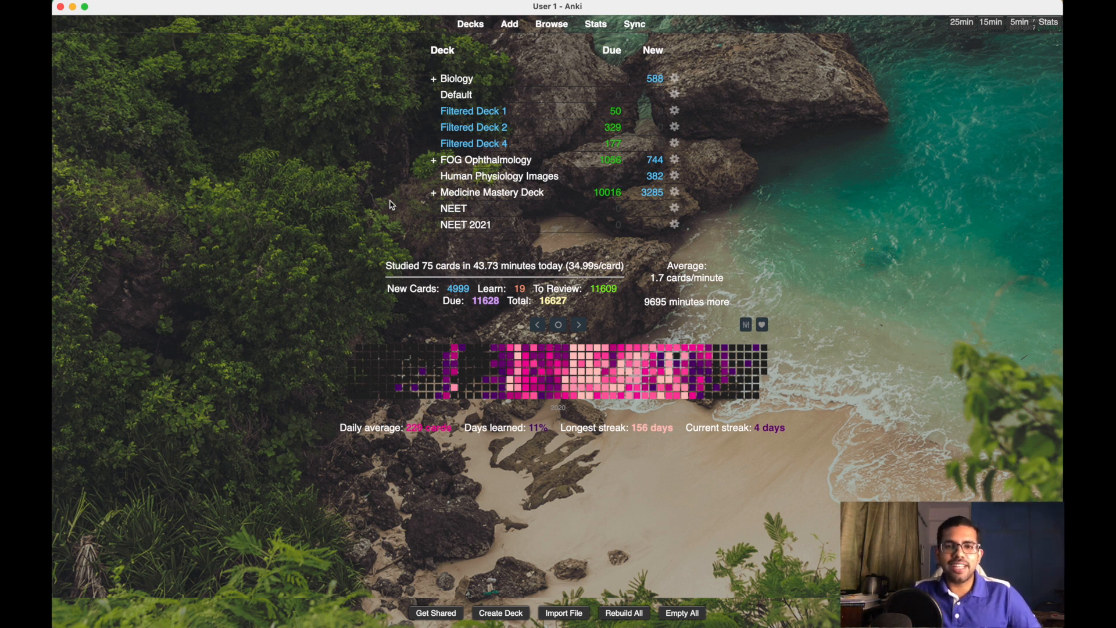
Step: Start studying the FOG Ophthalmology deck, then reveal the foveola card's answer and rate it Good
{"action": "left_click", "coordinate": [465, 161]}
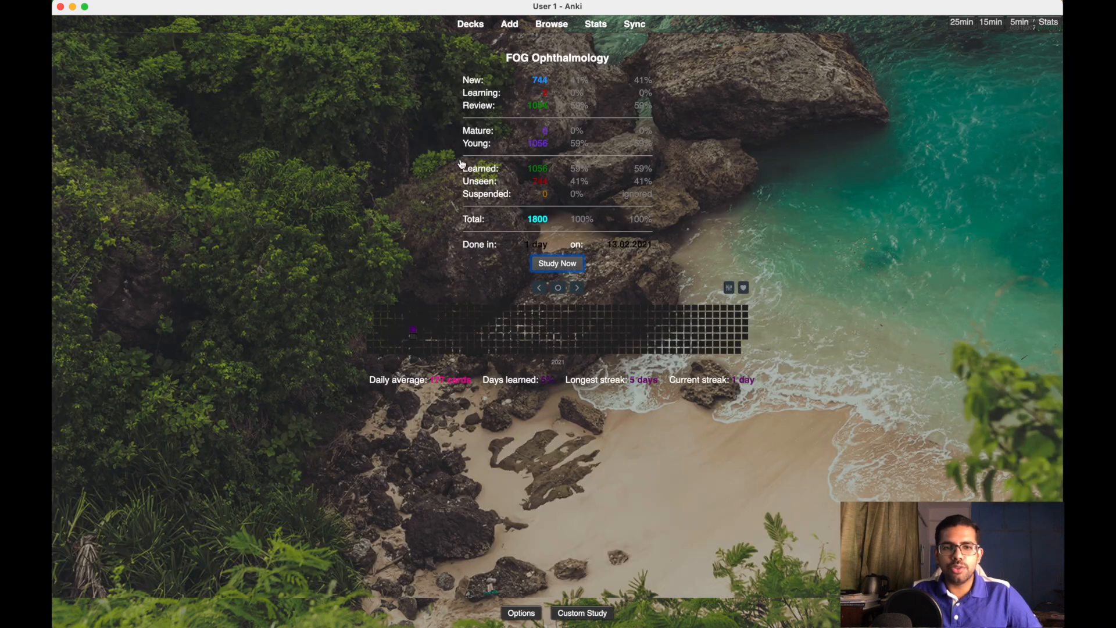
{"action": "key", "text": "s"}
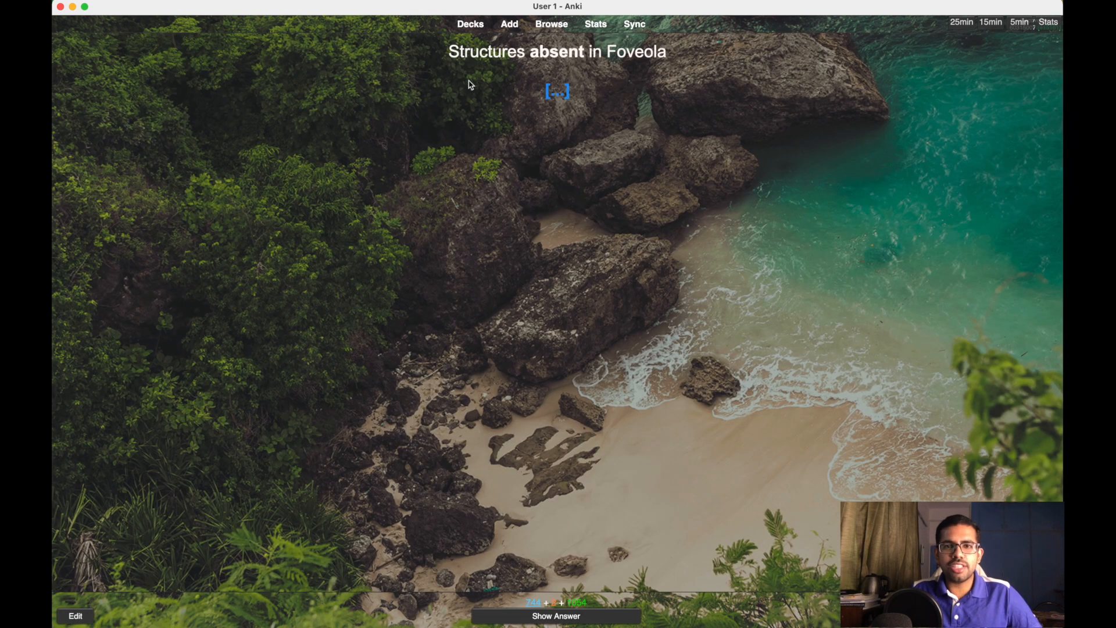
{"action": "key", "text": "space"}
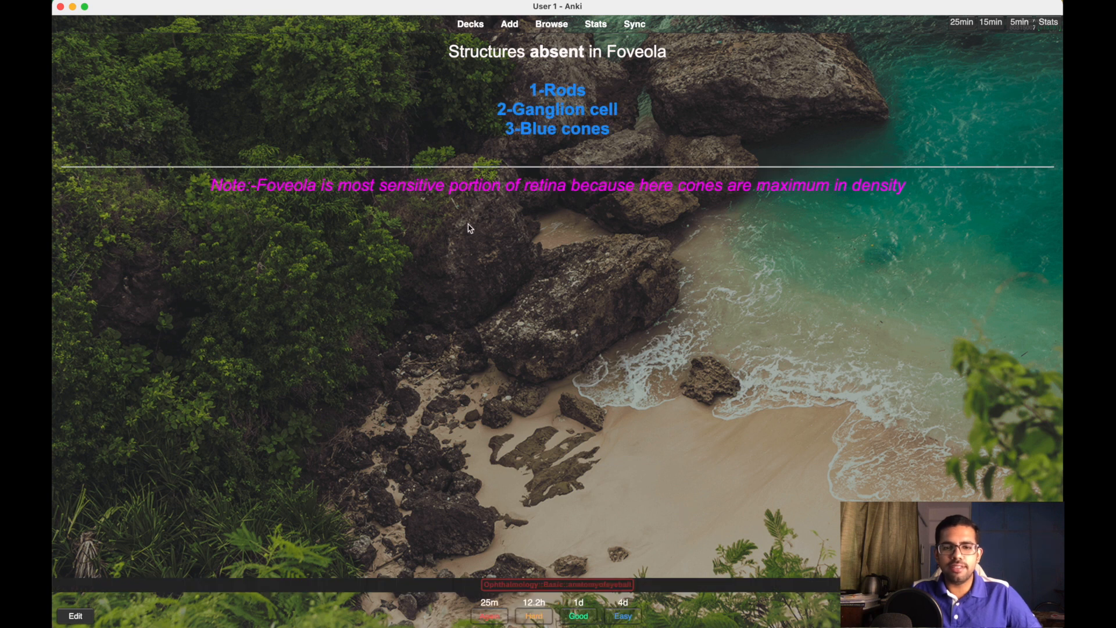
{"action": "key", "text": "space"}
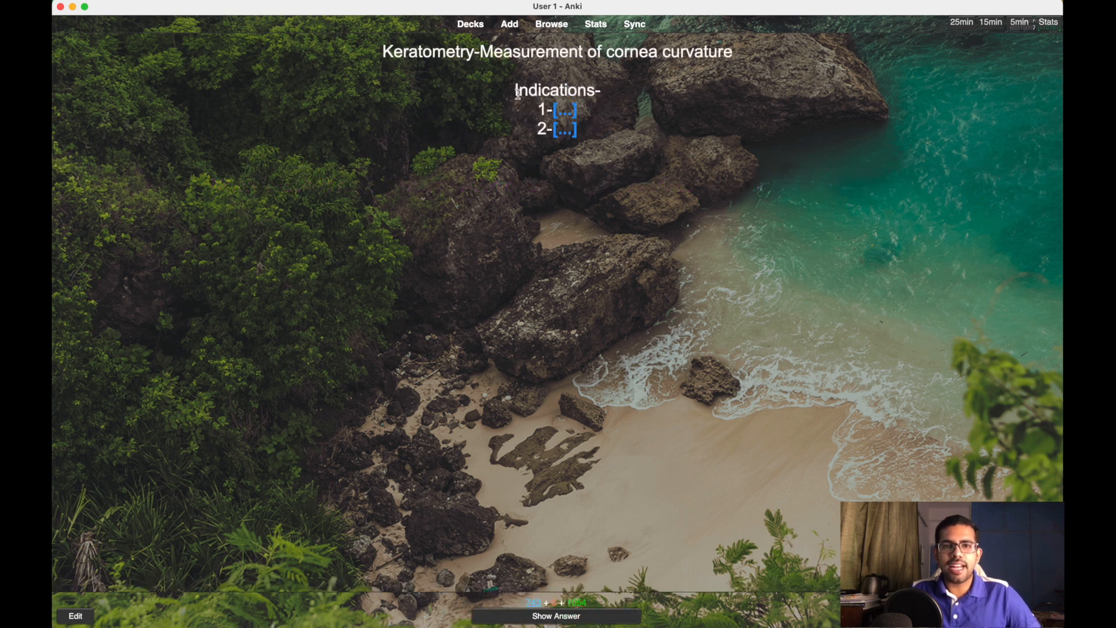
Step: Reveal the keratometry card's answer, view its Prepladder notes image, and return to the deck list
{"action": "key", "text": "space"}
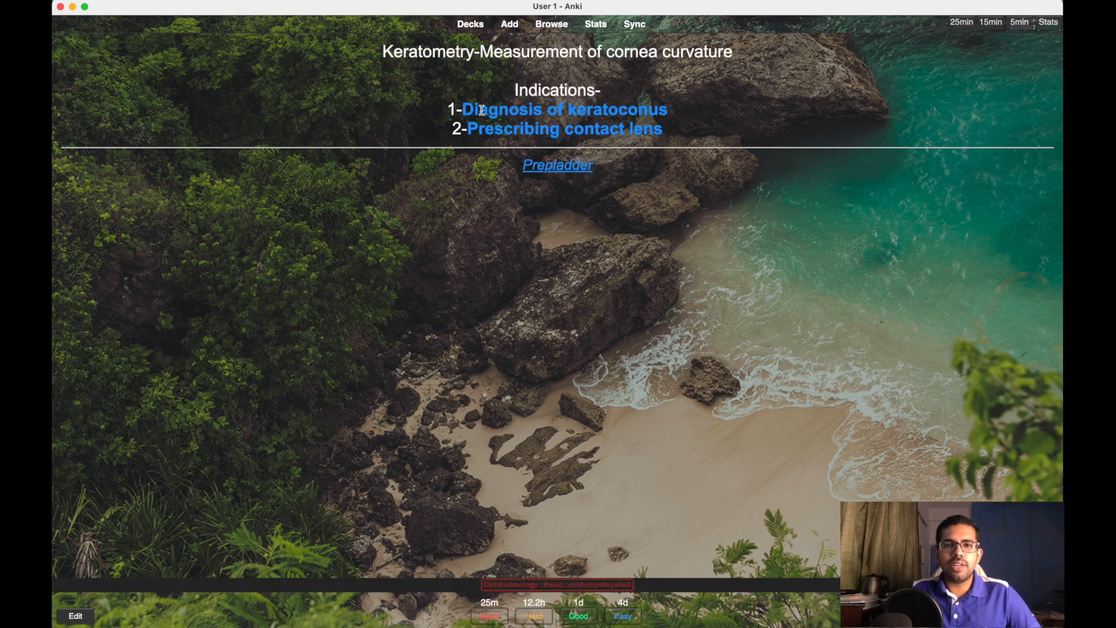
{"action": "left_click", "coordinate": [560, 164]}
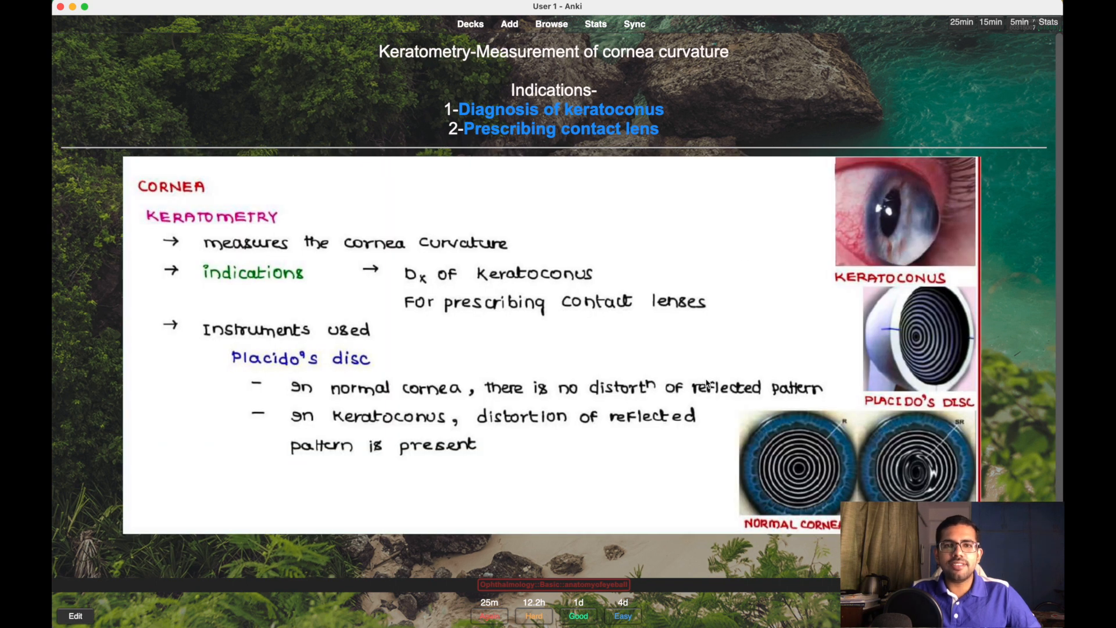
{"action": "left_click", "coordinate": [468, 24]}
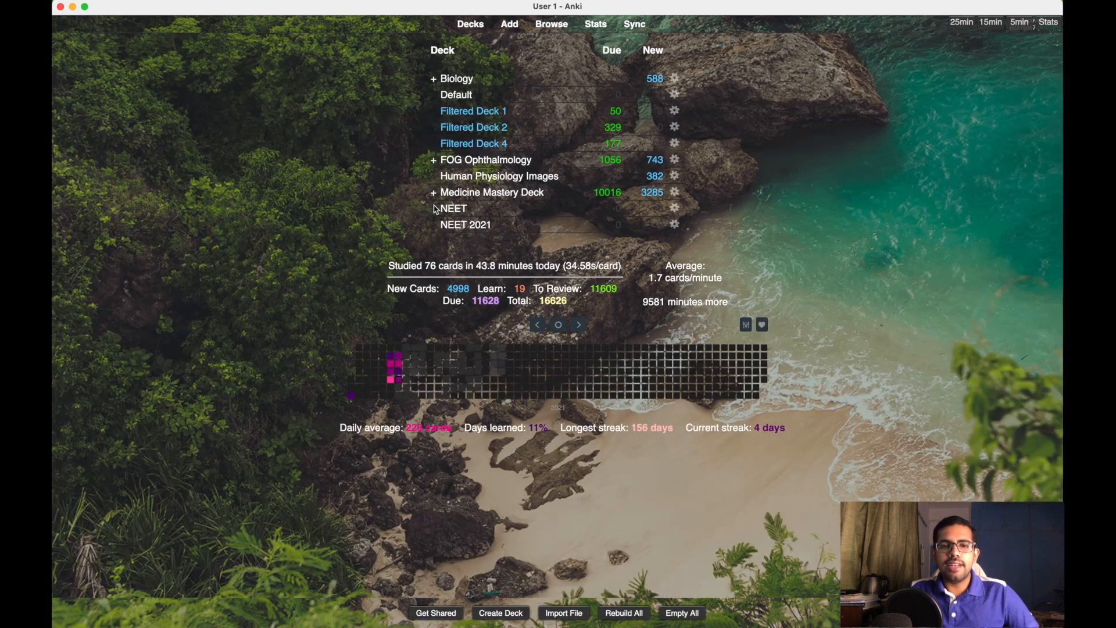
Step: Switch to the browser, look over AnkiWeb's "Add-ons for Anki 2.1" list, and open "The KING of Button Add-ons" page
{"action": "key", "text": "ctrl+Left"}
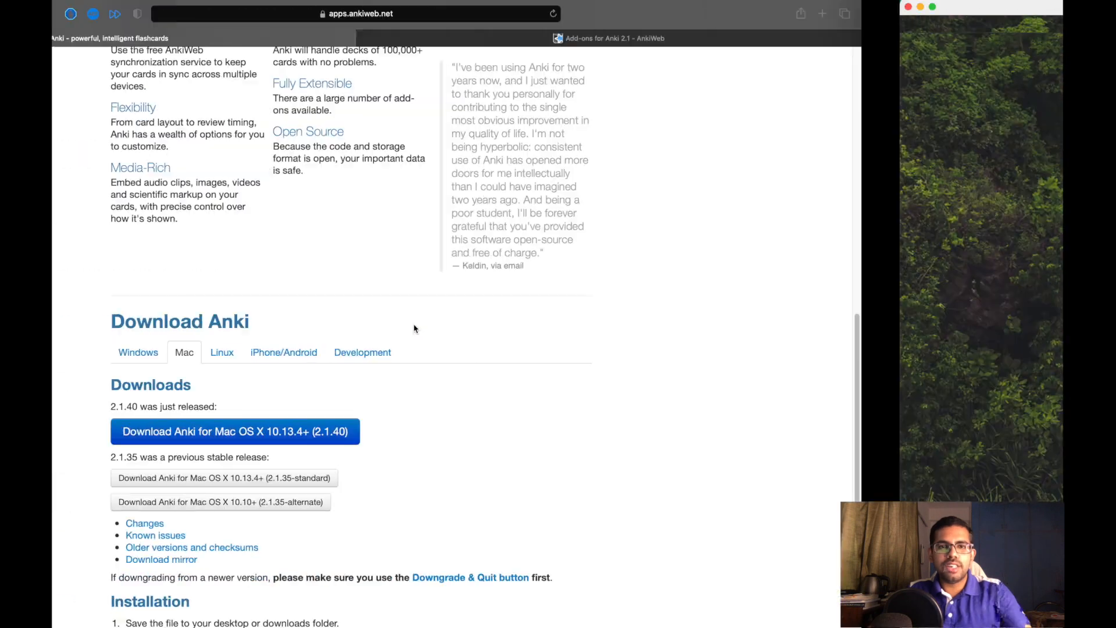
{"action": "left_click", "coordinate": [635, 45]}
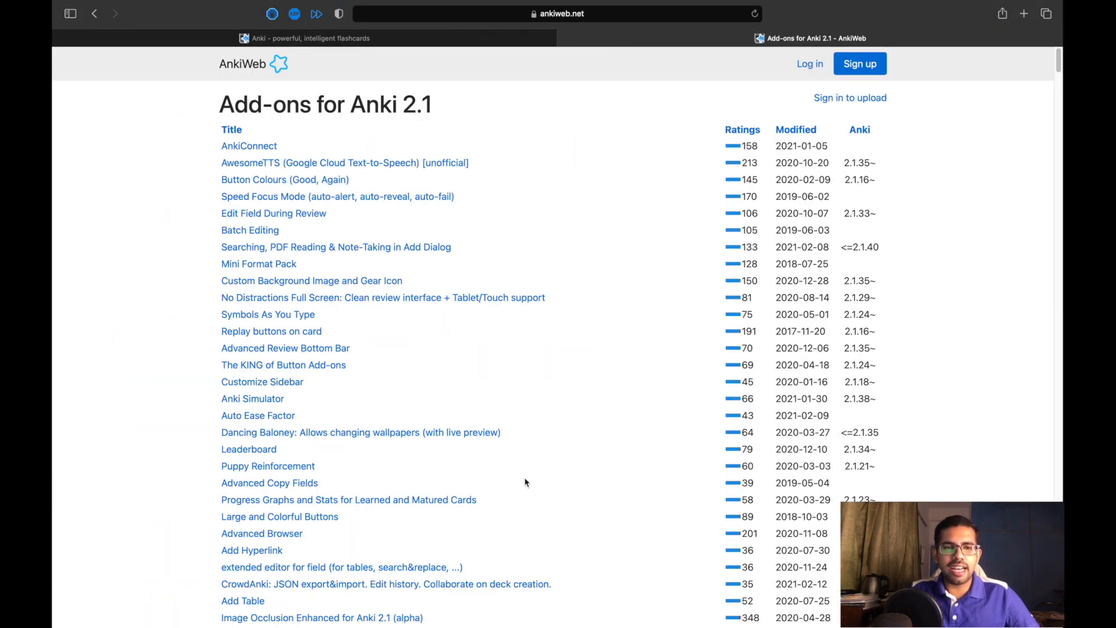
{"action": "scroll", "coordinate": [310, 404], "scroll_direction": "down", "scroll_amount": 5}
{"action": "scroll", "coordinate": [309, 404], "scroll_direction": "up", "scroll_amount": 5}
{"action": "left_click", "coordinate": [260, 370]}
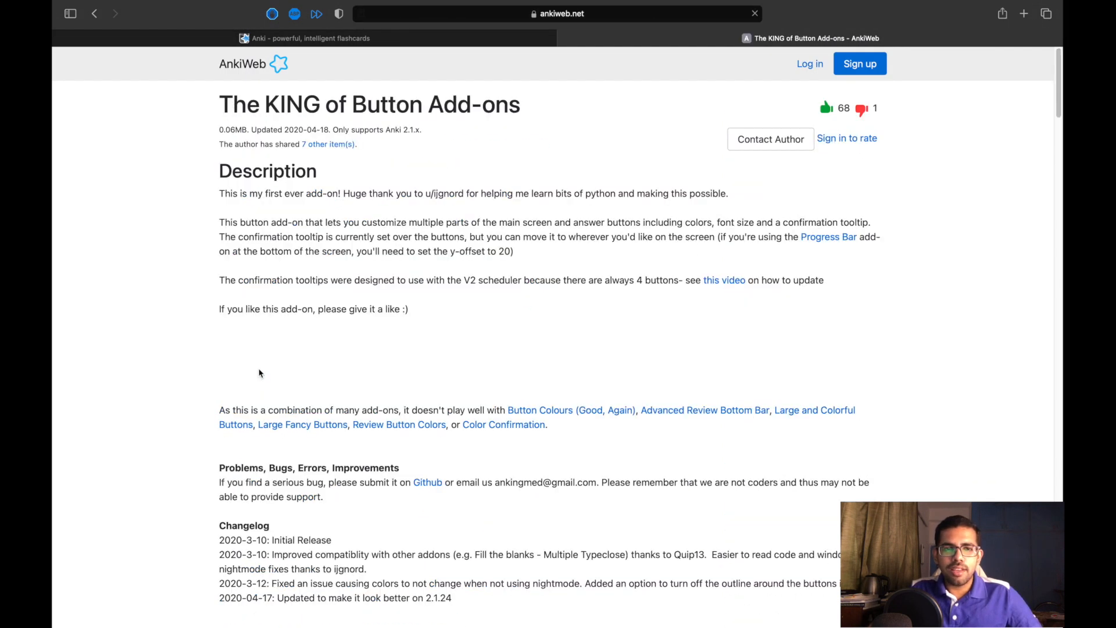
Step: Review the add-on's description and button style previews, and copy its download code 374005964
{"action": "scroll", "coordinate": [448, 250], "scroll_direction": "down", "scroll_amount": 7}
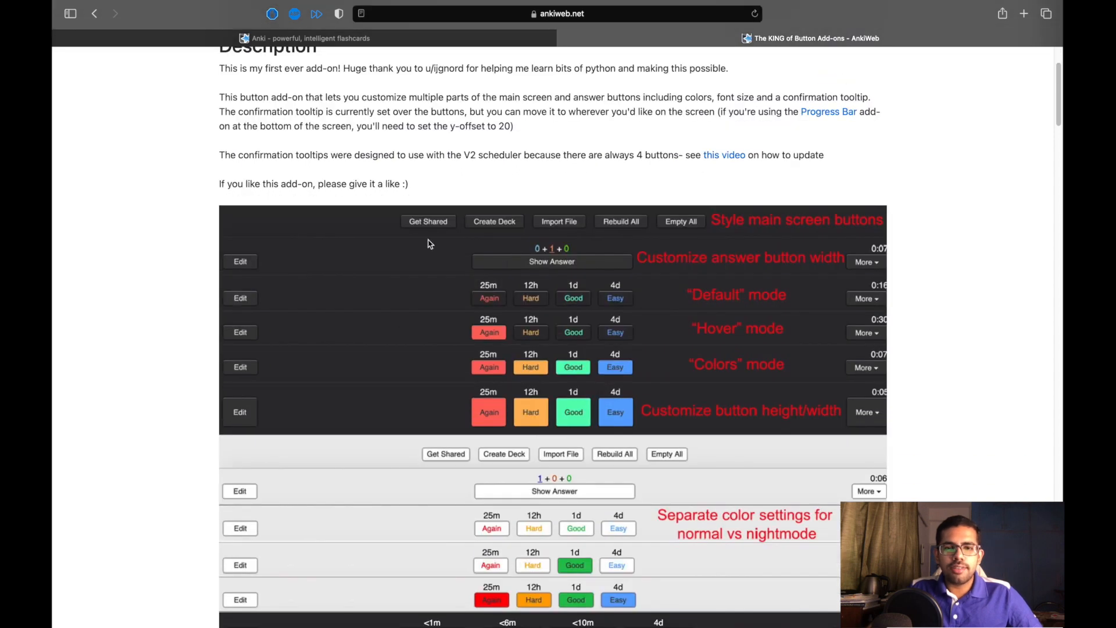
{"action": "scroll", "coordinate": [612, 245], "scroll_direction": "down", "scroll_amount": 9}
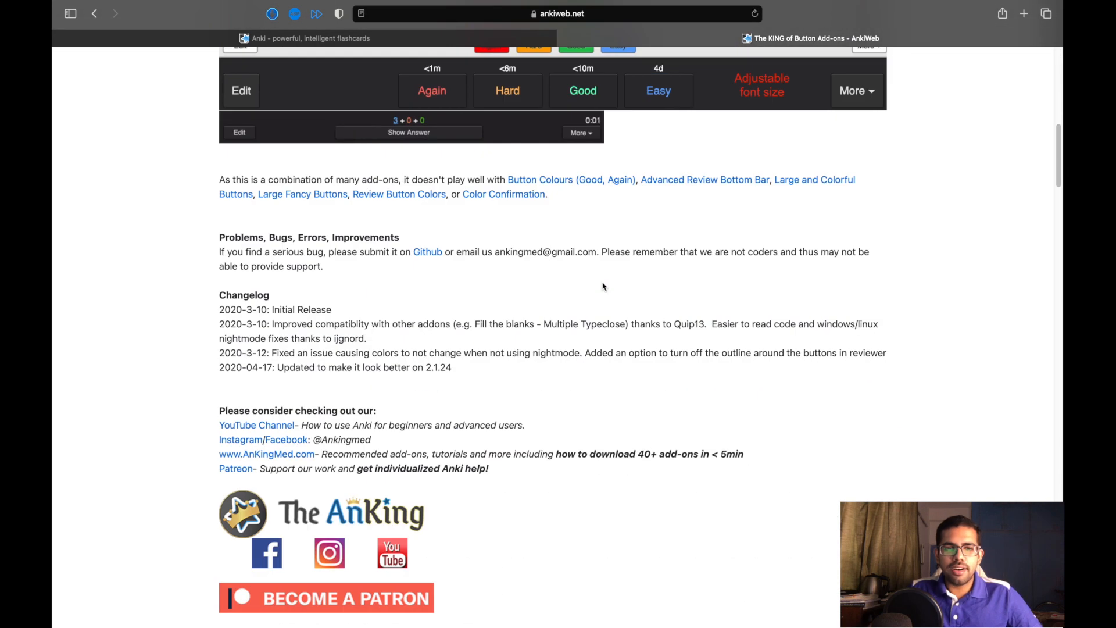
{"action": "scroll", "coordinate": [603, 287], "scroll_direction": "up", "scroll_amount": 16}
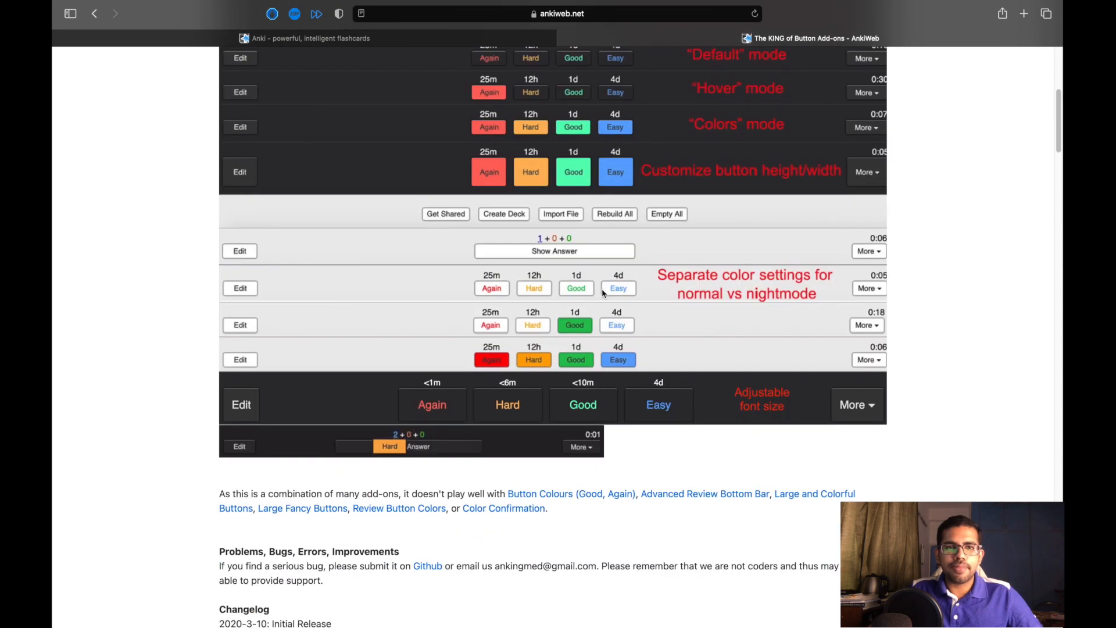
{"action": "scroll", "coordinate": [744, 448], "scroll_direction": "down", "scroll_amount": 16}
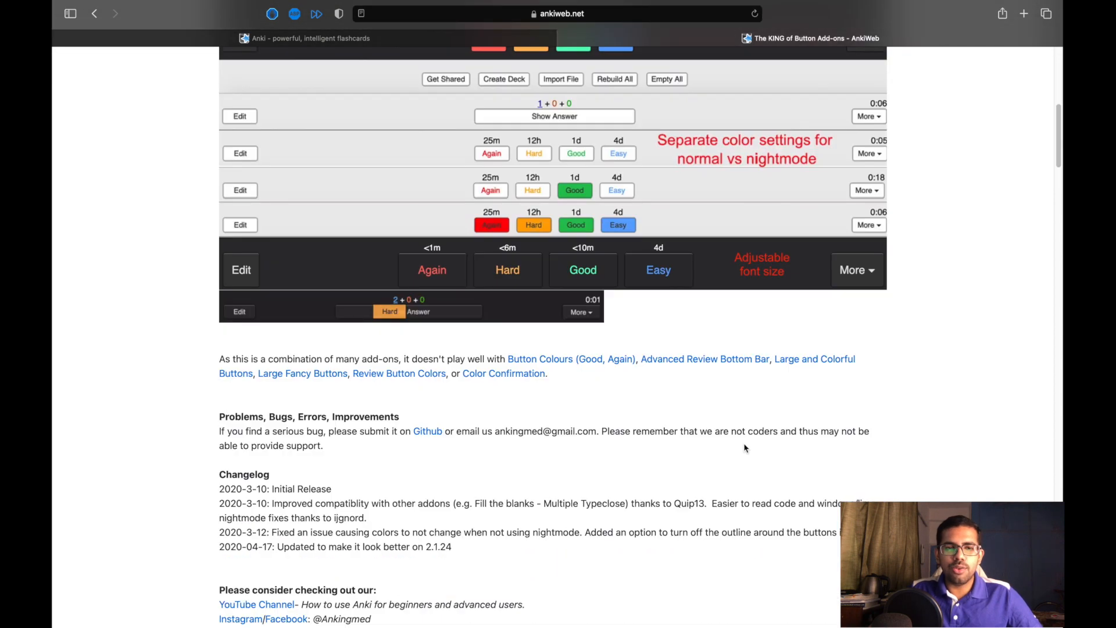
{"action": "scroll", "coordinate": [403, 449], "scroll_direction": "down", "scroll_amount": 2}
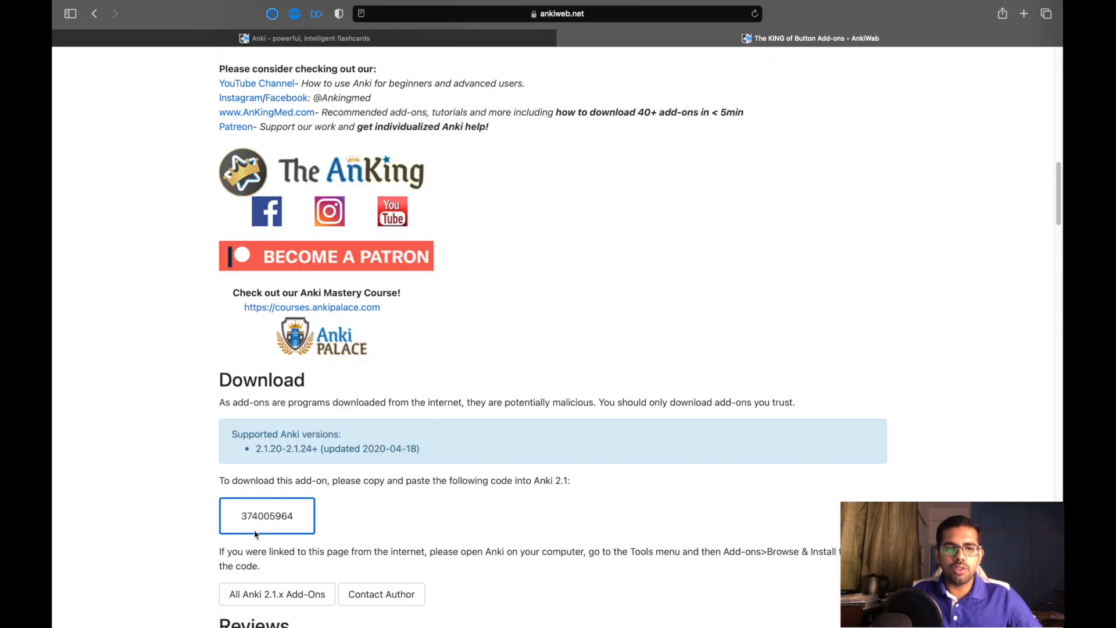
{"action": "left_click_drag", "start_coordinate": [240, 517], "coordinate": [296, 529]}
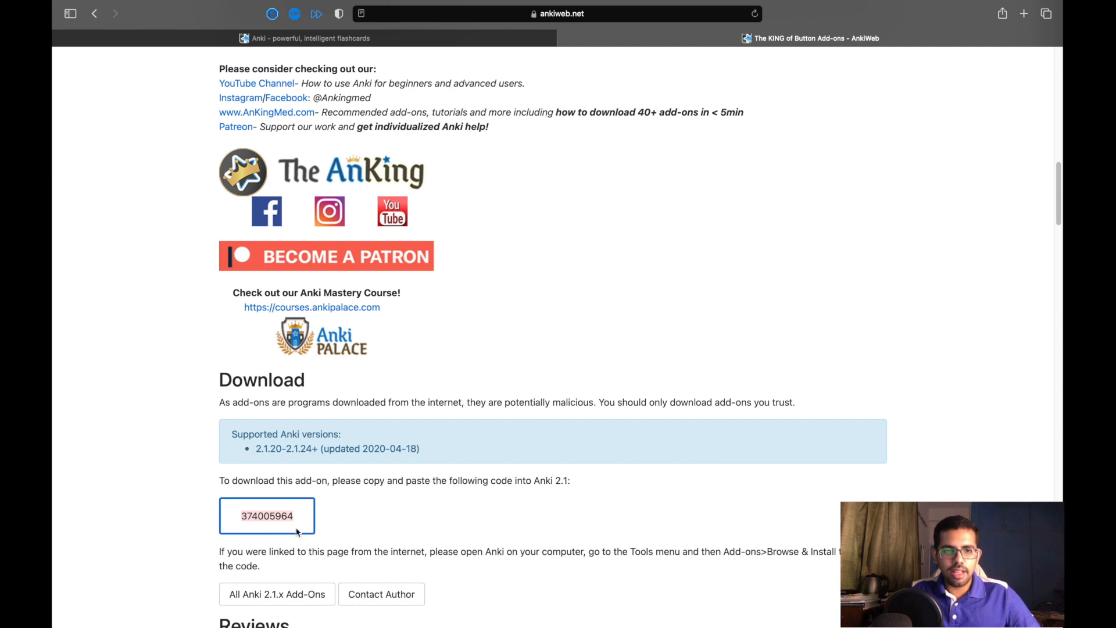
Step: Switch back to Anki, install the add-on with code 374005964 through the Add-ons window, and close the window
{"action": "key", "text": "ctrl+Right"}
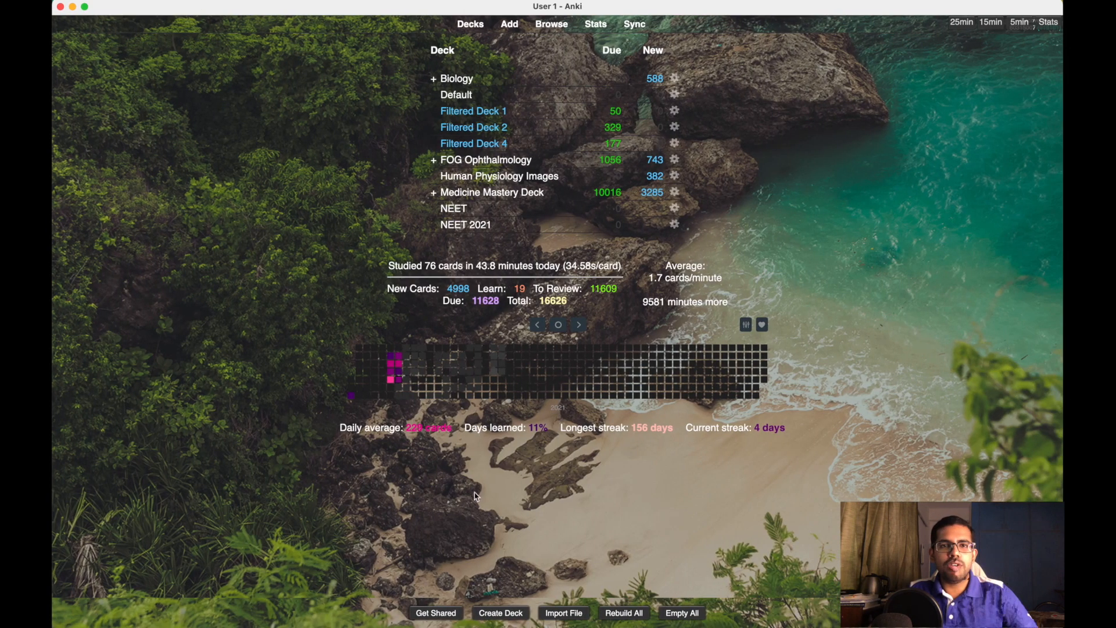
{"action": "mouse_move", "coordinate": [380, 1]}
{"action": "left_click", "coordinate": [266, 6]}
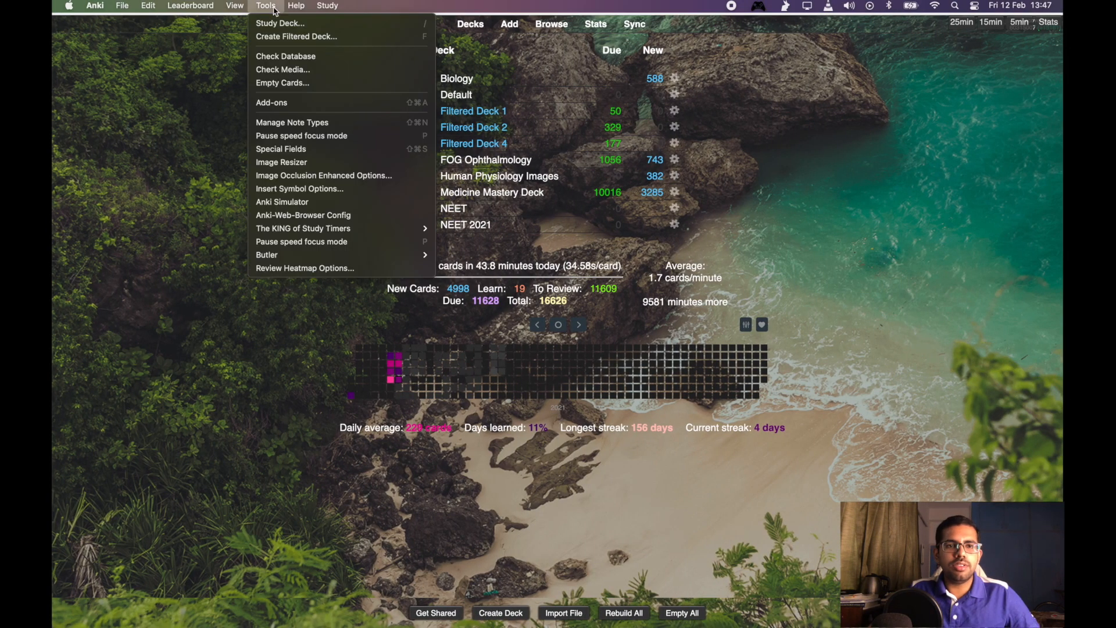
{"action": "left_click", "coordinate": [285, 103]}
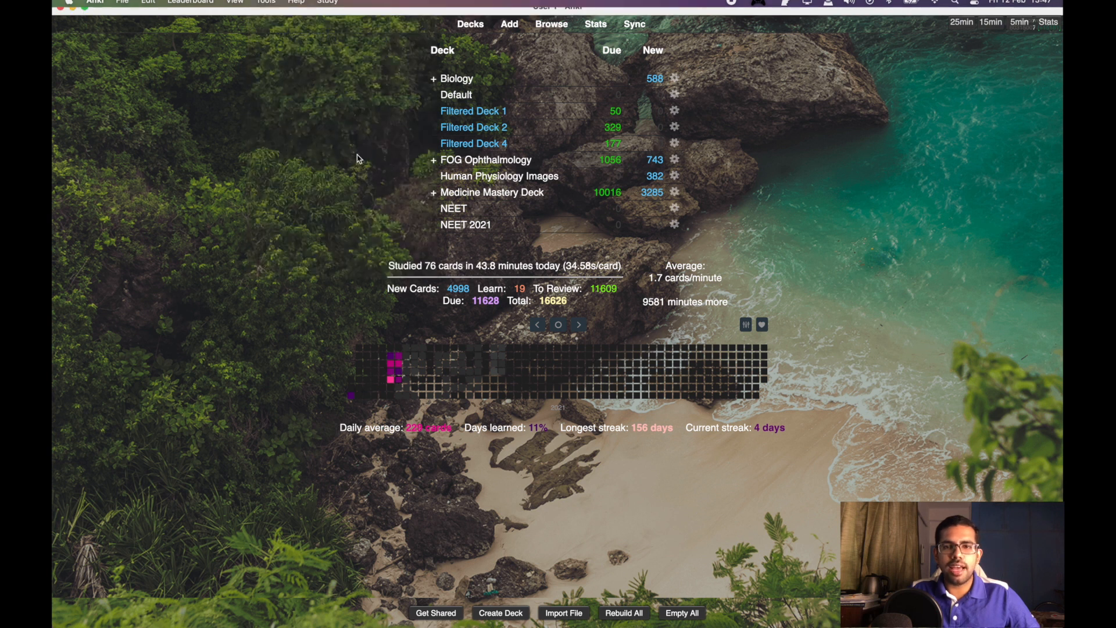
{"action": "left_click", "coordinate": [692, 224]}
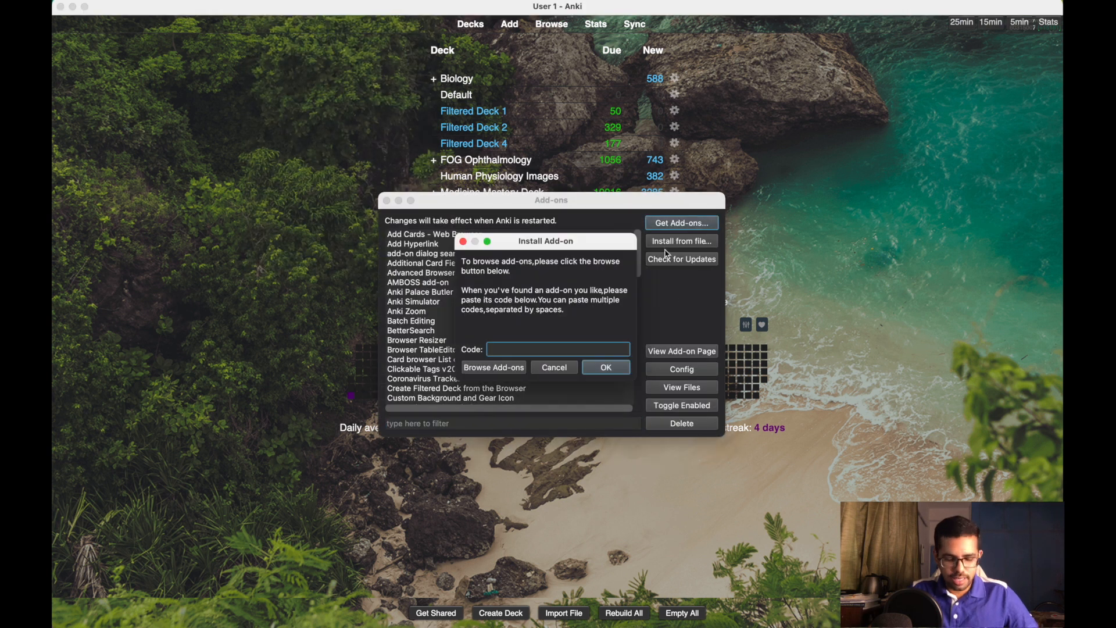
{"action": "key", "text": "super+v"}
{"action": "left_click", "coordinate": [606, 367]}
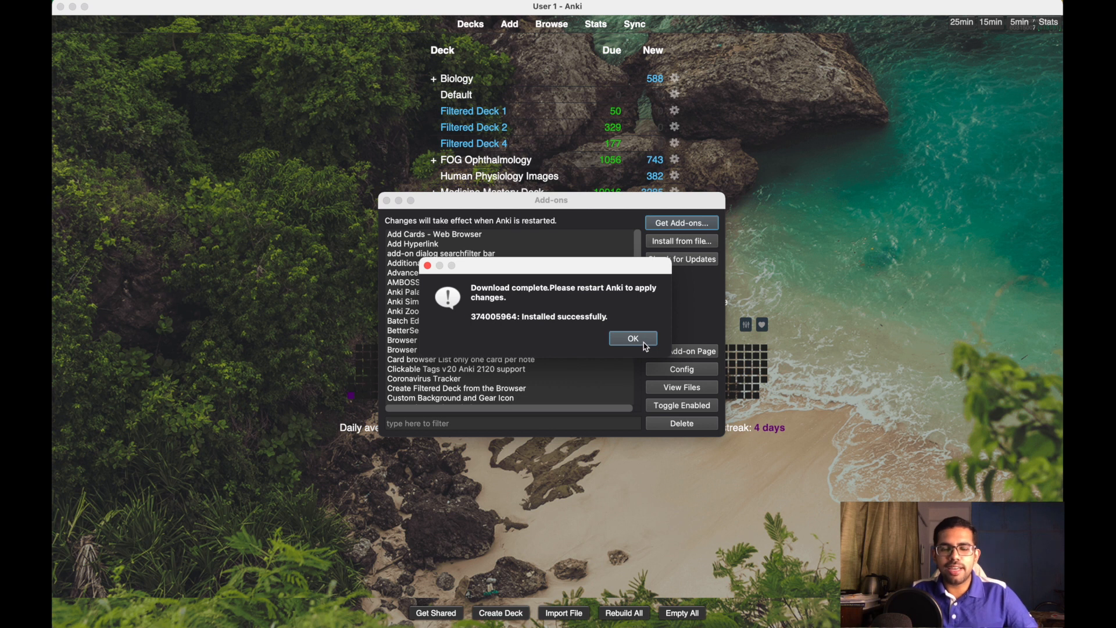
{"action": "left_click", "coordinate": [633, 339]}
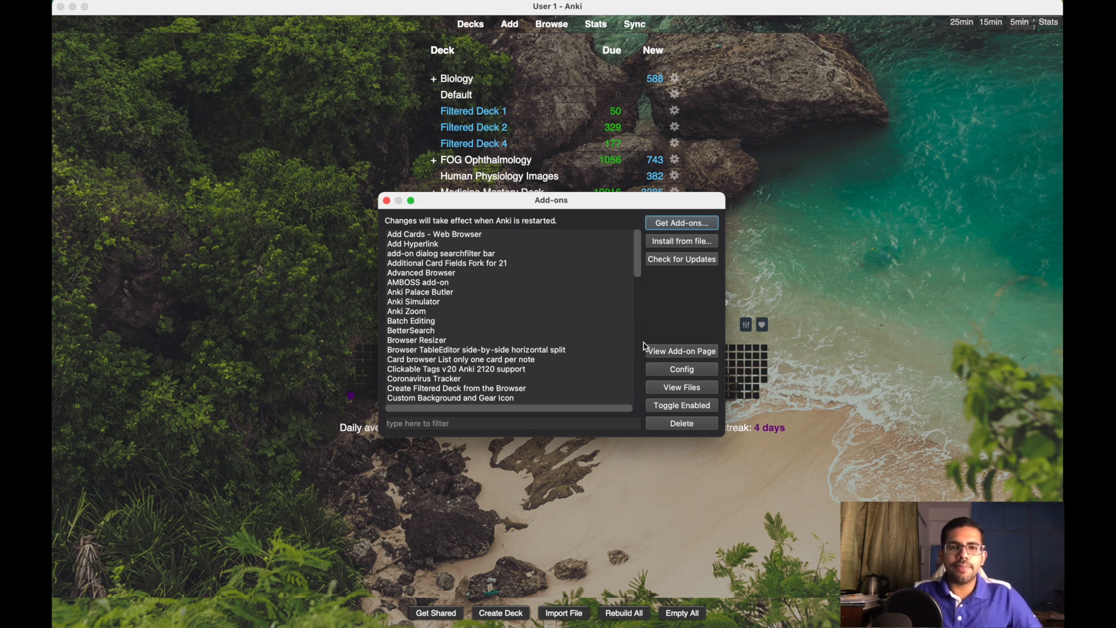
{"action": "left_click", "coordinate": [386, 201]}
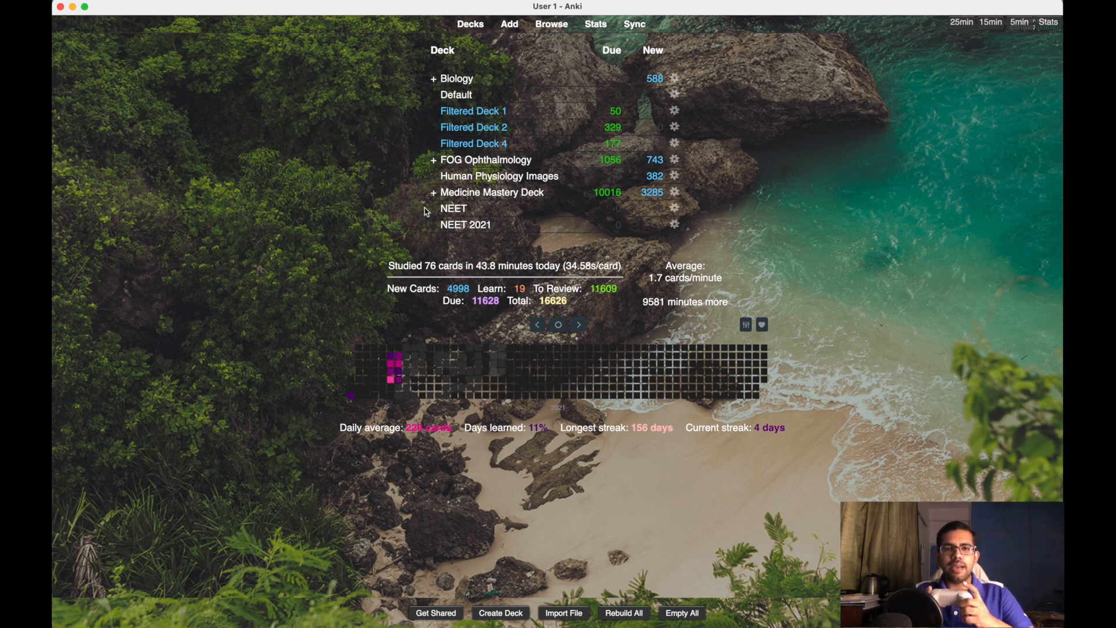
Step: Resume studying the FOG Ophthalmology deck, reveal the keratometry card's answer, and rate it Good
{"action": "left_click", "coordinate": [469, 159]}
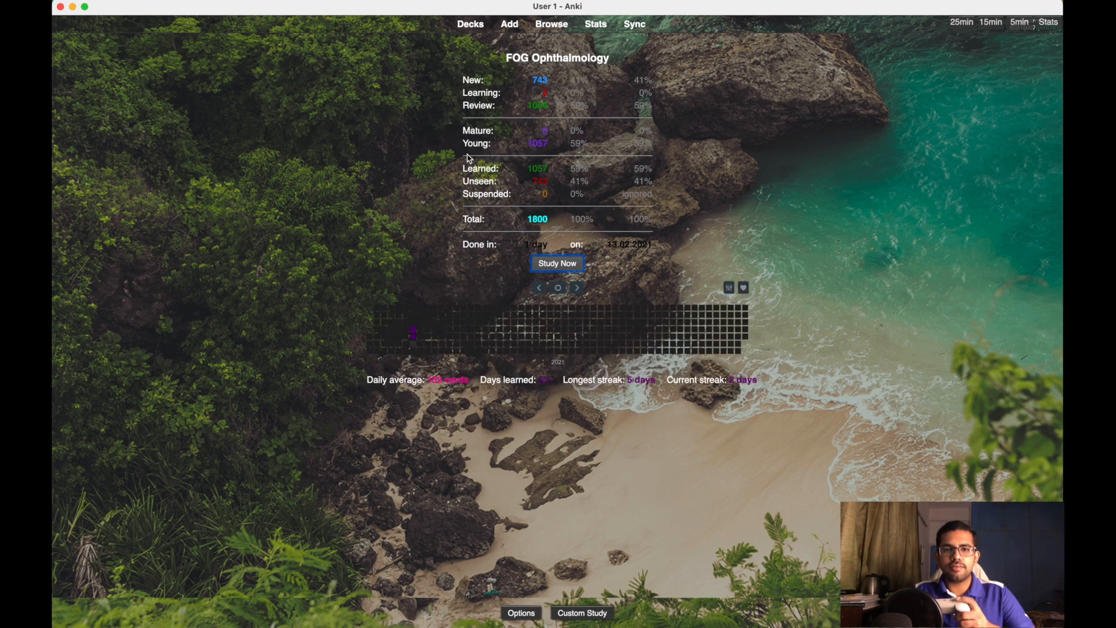
{"action": "key", "text": "s"}
{"action": "key", "text": "space"}
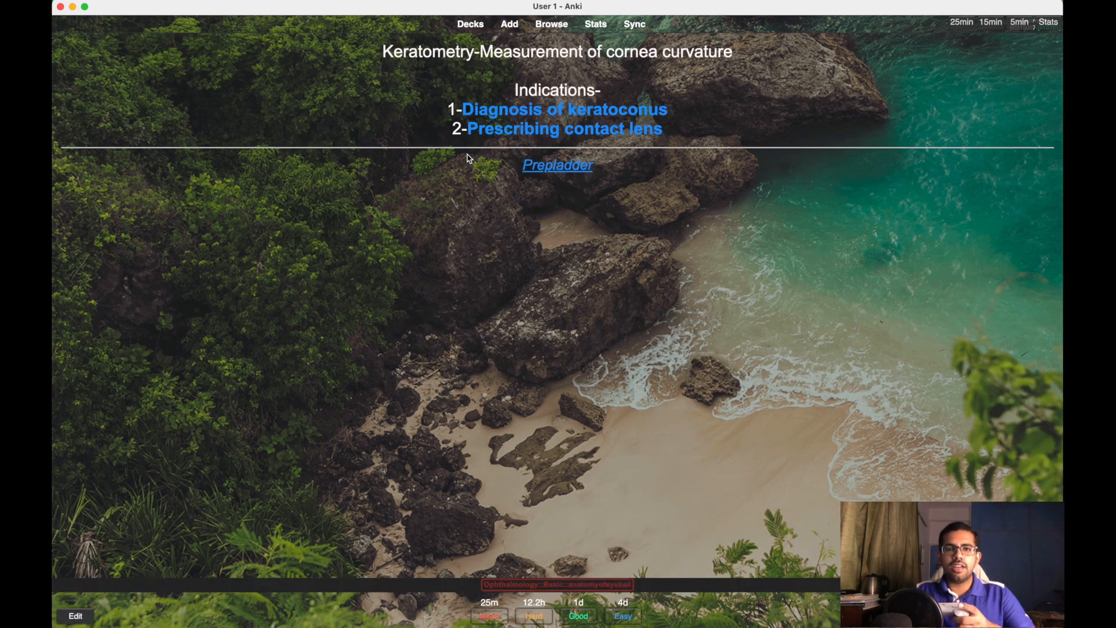
{"action": "key", "text": "space"}
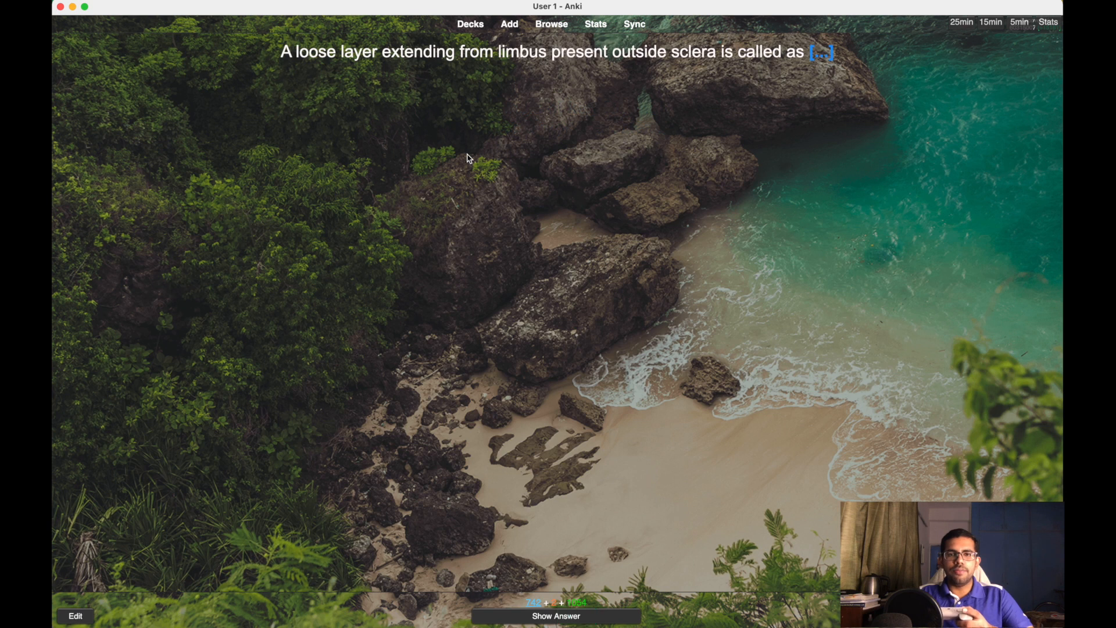
Step: Reveal and rate as Good the Tenon's capsule card and the retina neuron card, and return to the deck list
{"action": "key", "text": "space"}
{"action": "key", "text": "space"}
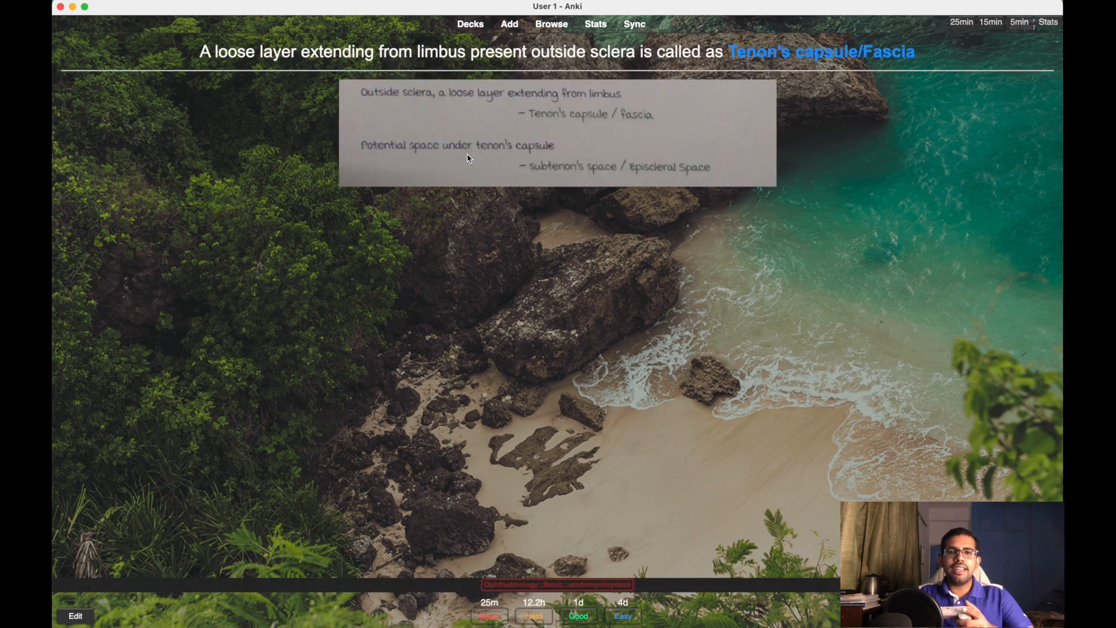
{"action": "key", "text": "space"}
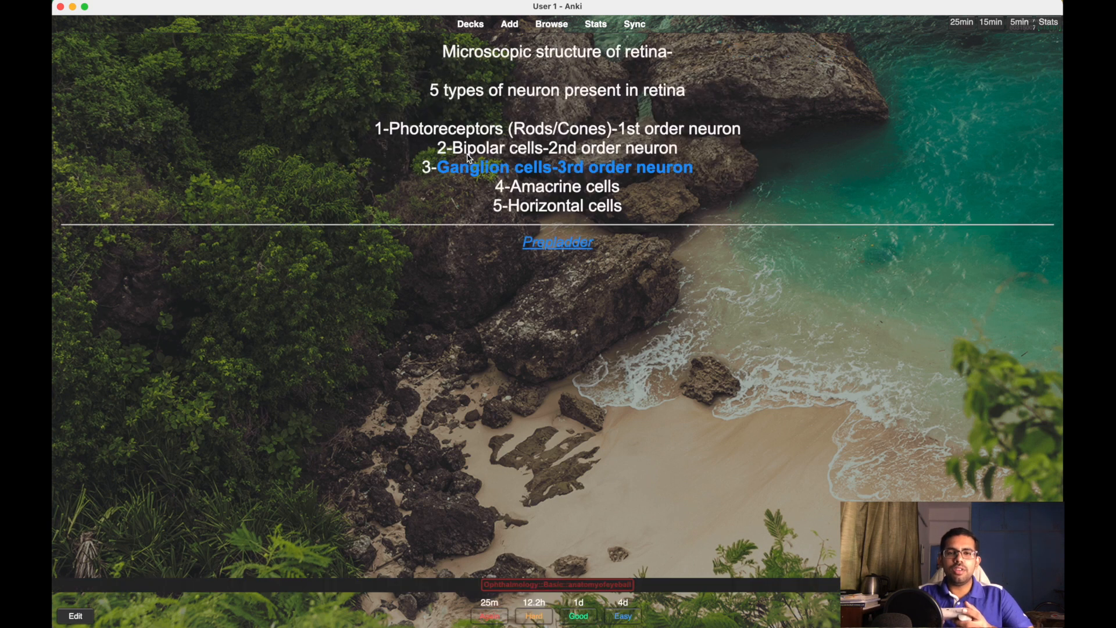
{"action": "key", "text": "space"}
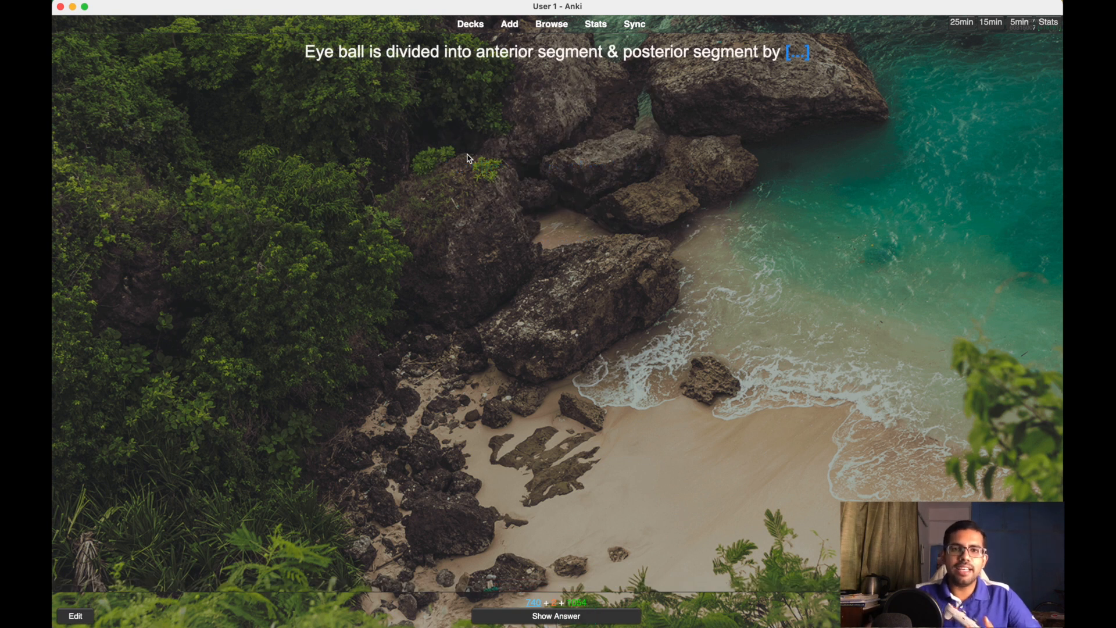
{"action": "left_click", "coordinate": [470, 25]}
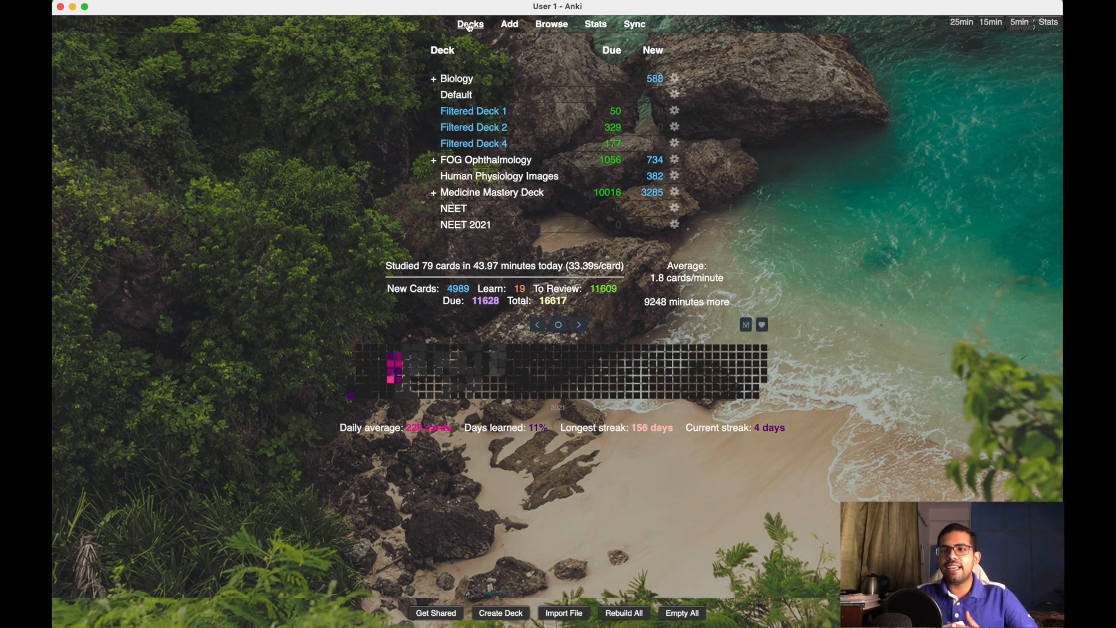